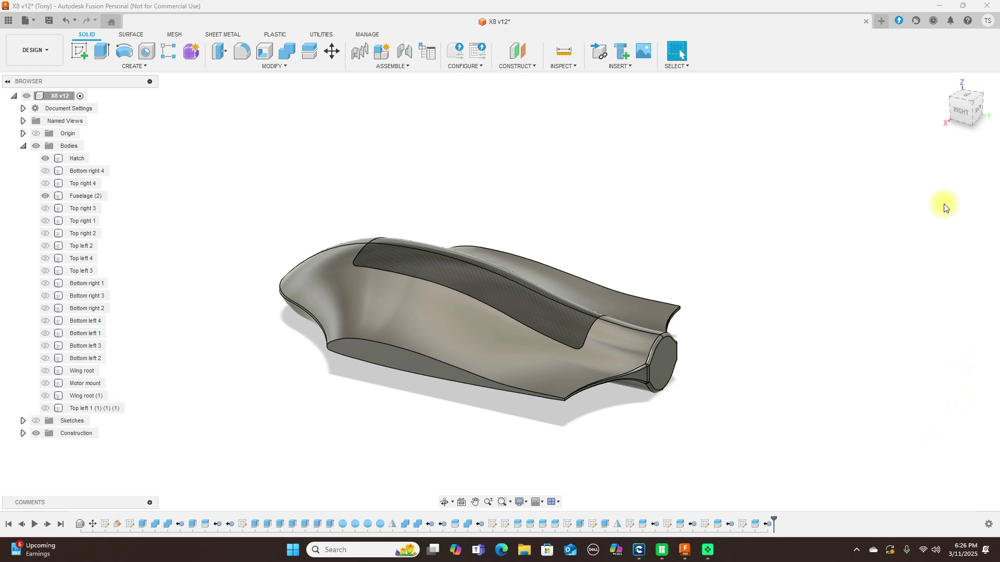
Step: View the lone fuselage and hatch from the right side, then orbit to look from above
left_click(963, 118)
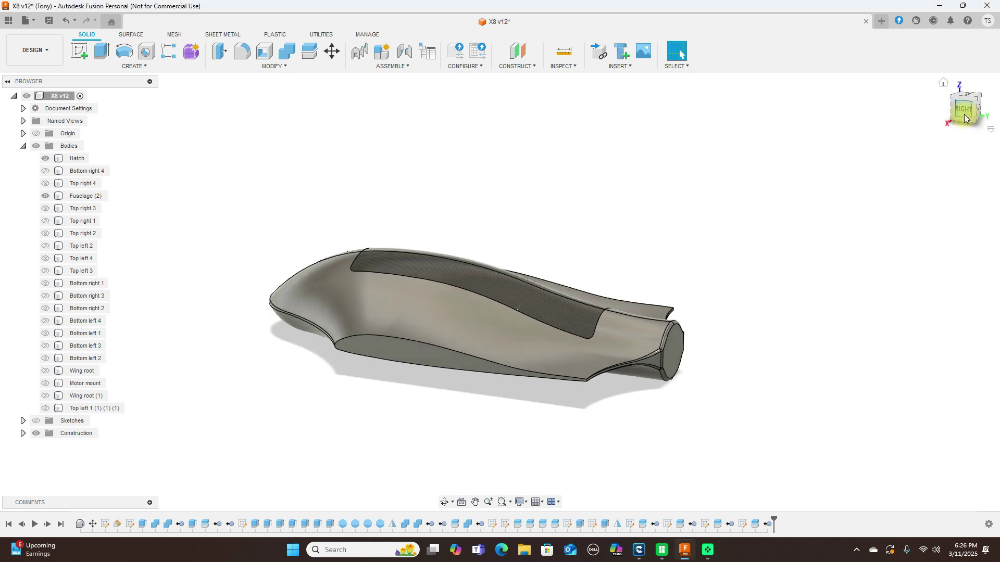
left_click_drag(969, 108, 904, 147)
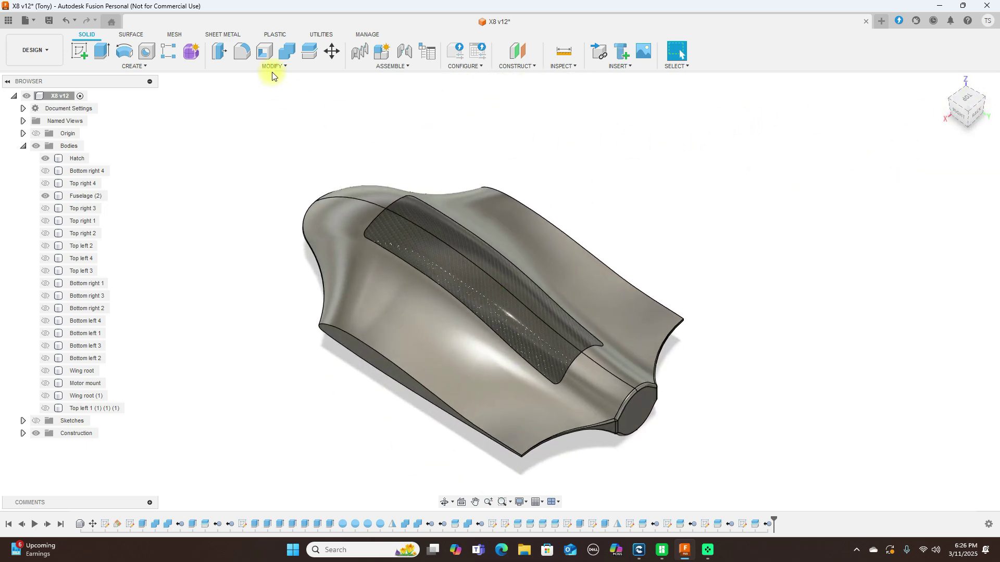
Step: Inspect the Fuselage (2) body from the right side and a three-quarter angle
left_click(288, 67)
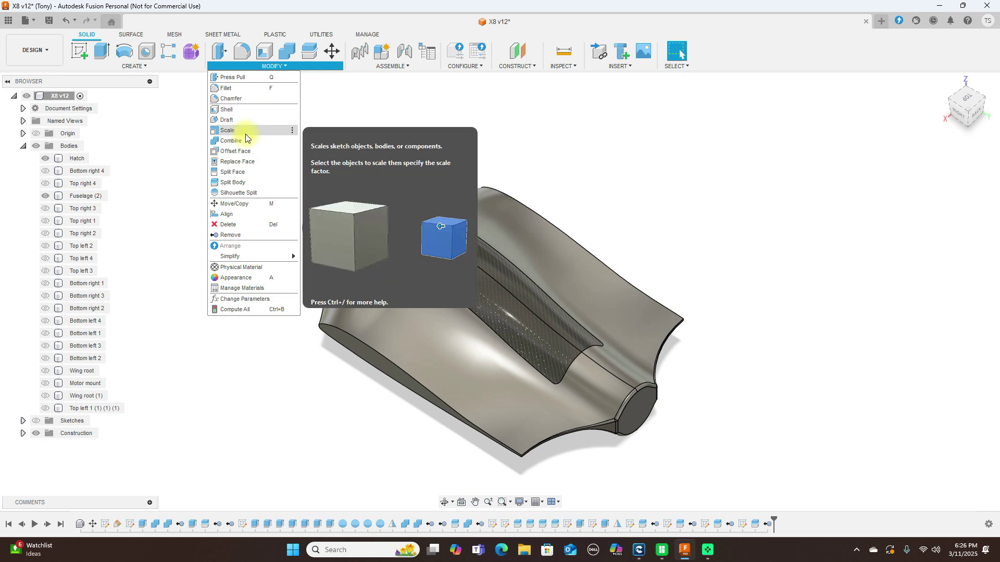
left_click(555, 351)
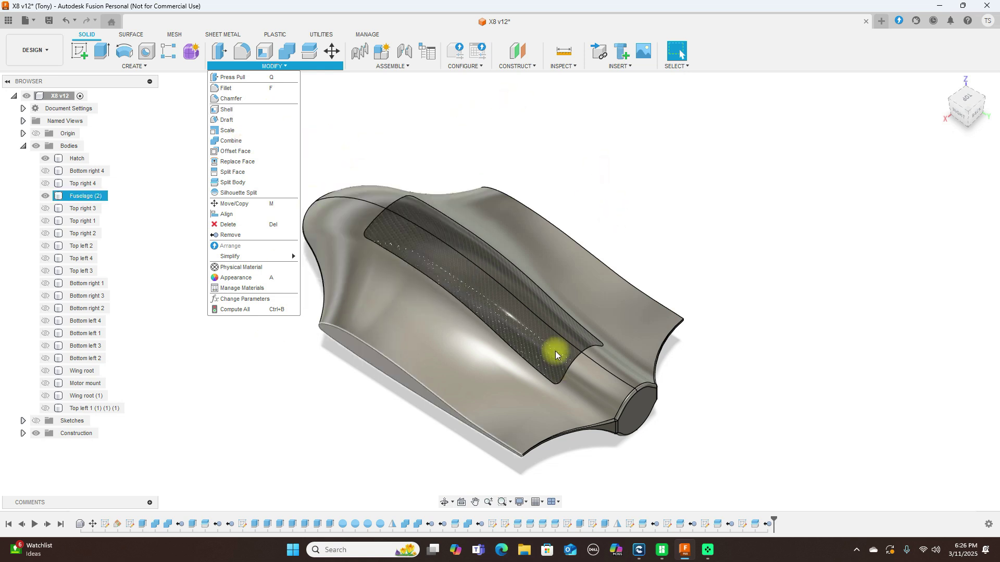
left_click(745, 214)
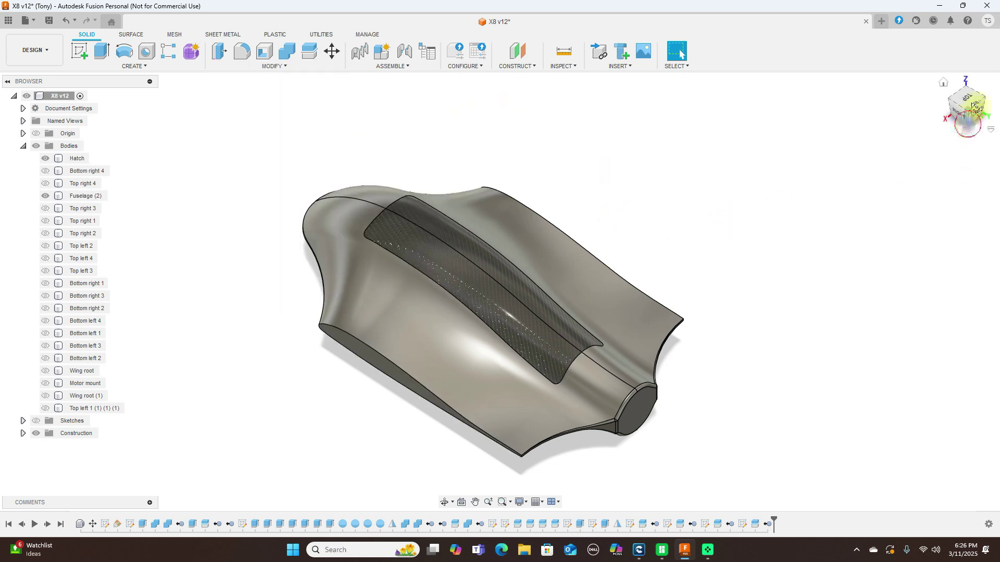
left_click(968, 128)
left_click_drag(990, 91, 955, 132)
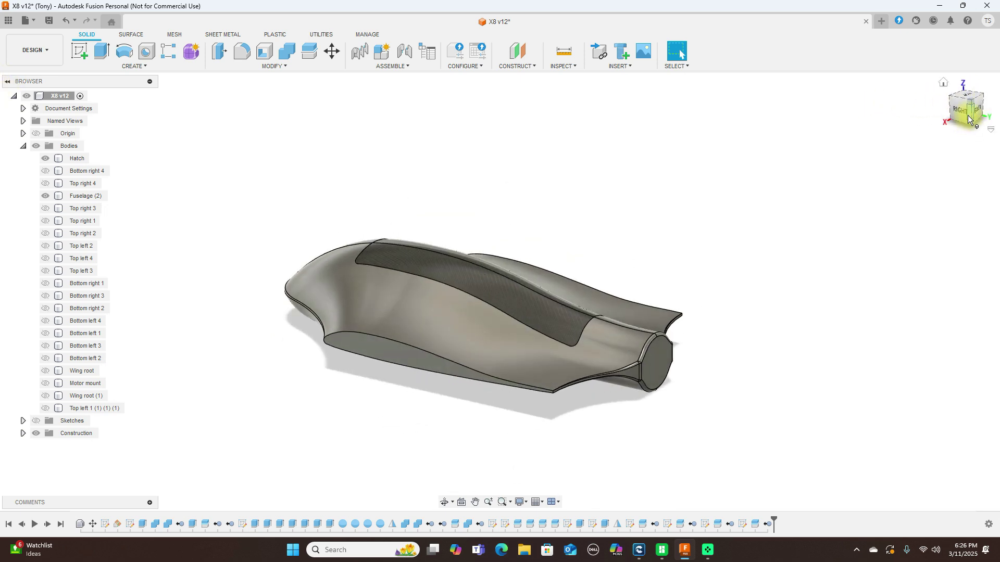
left_click(961, 110)
left_click(905, 243)
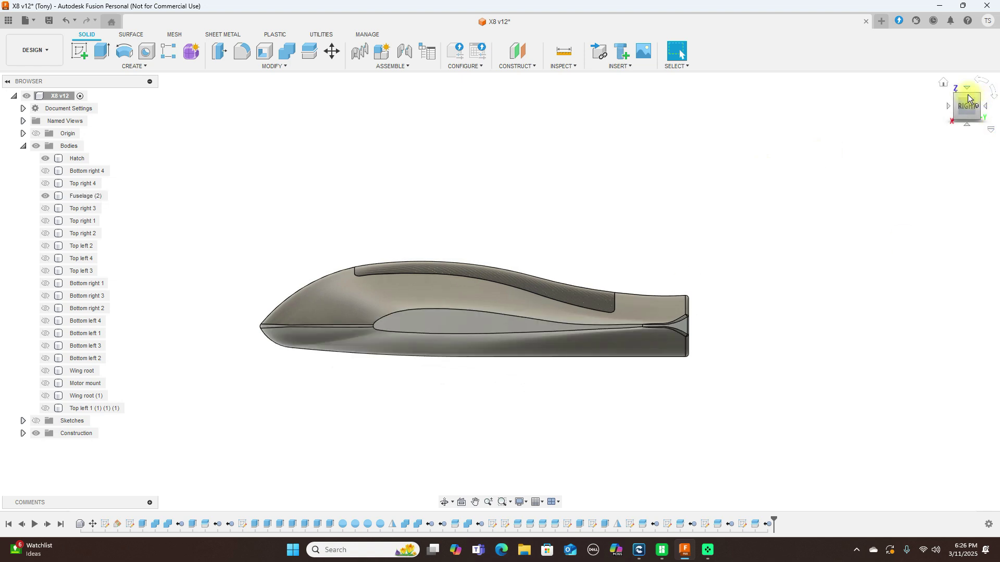
Step: Look down on the fuselage, pick out the Hatch body, and return to the right view
mouse_move(969, 98)
left_mouse_down()
mouse_move(960, 133)
mouse_move(926, 154)
mouse_move(881, 133)
mouse_move(980, 104)
mouse_move(873, 112)
mouse_move(848, 130)
mouse_move(899, 147)
mouse_move(937, 140)
left_mouse_up()
left_click(516, 293)
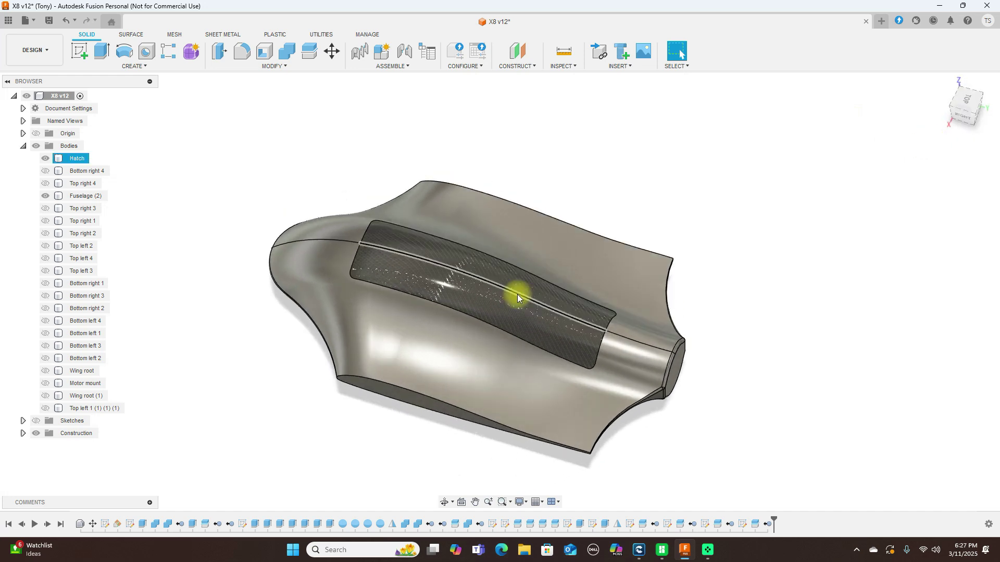
key("Escape")
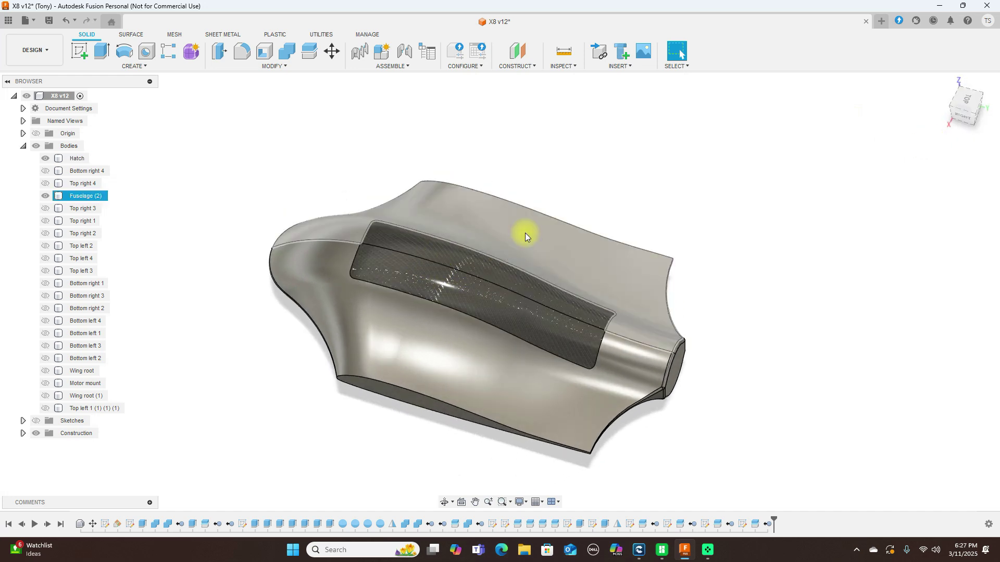
left_click(968, 123)
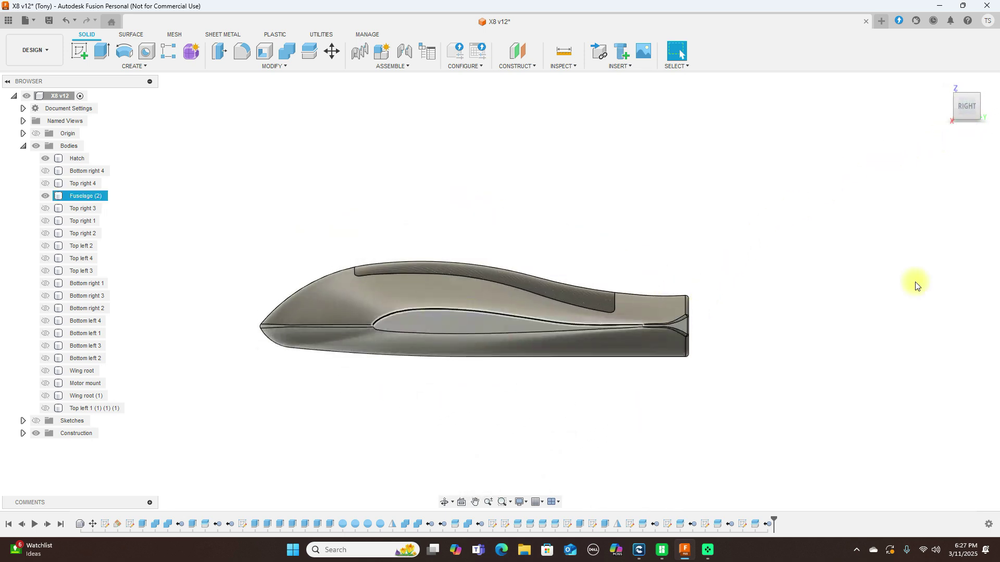
Step: Step through corner, back and horizontally rotated top views, ending on the right side view
left_click(979, 99)
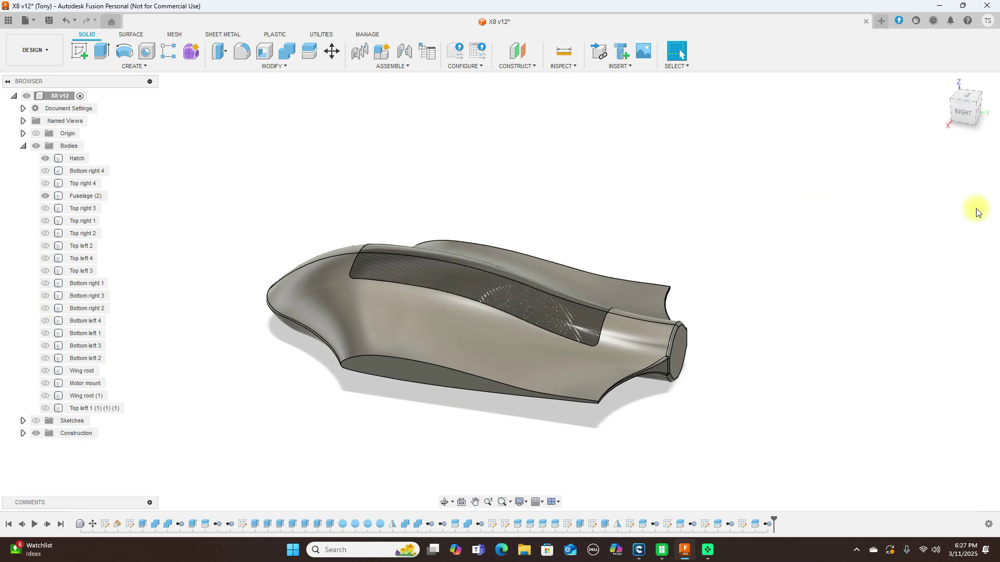
mouse_move(982, 111)
left_mouse_down()
mouse_move(901, 127)
mouse_move(826, 118)
mouse_move(866, 94)
mouse_move(973, 108)
left_mouse_up()
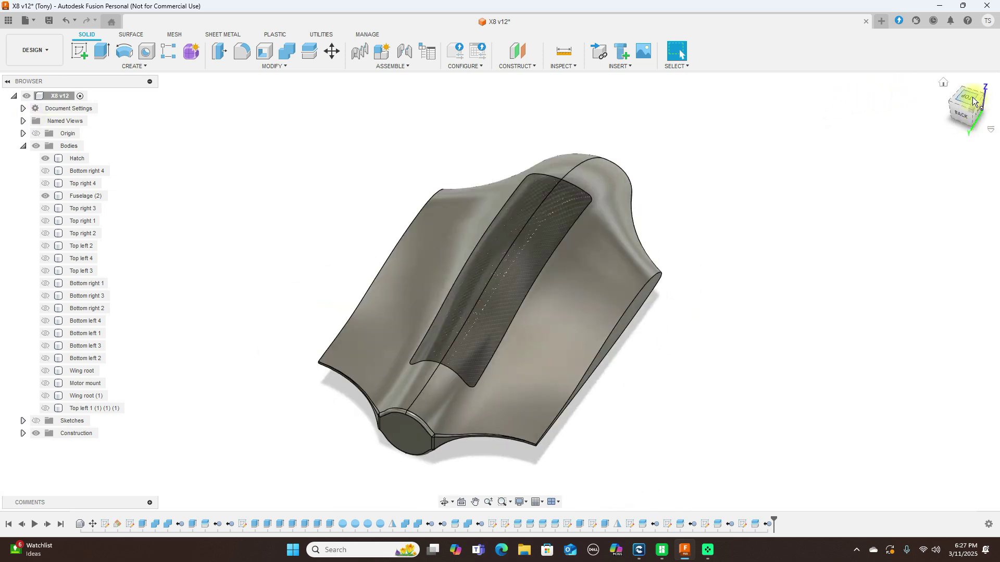
left_click(968, 100)
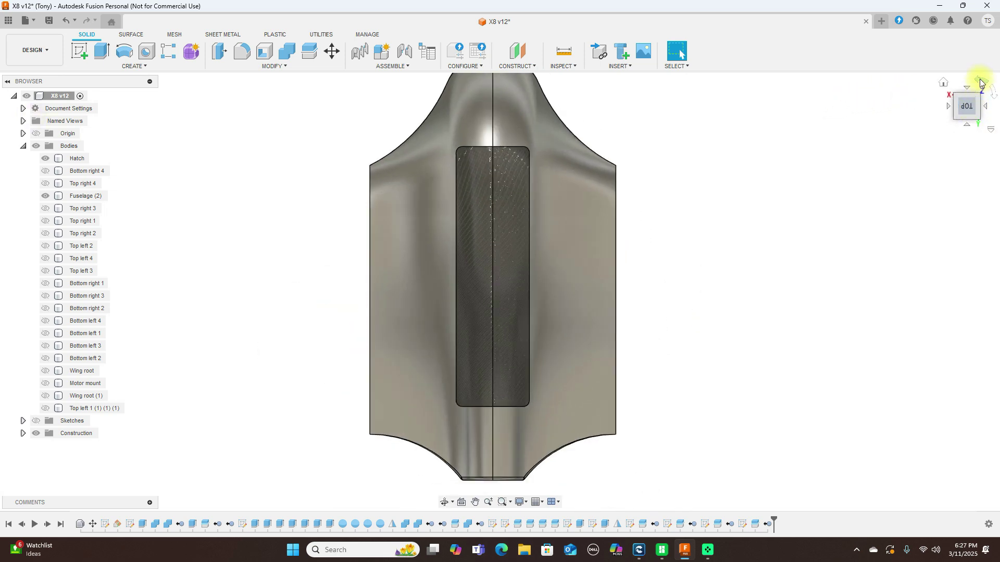
left_click(980, 91)
left_click(966, 121)
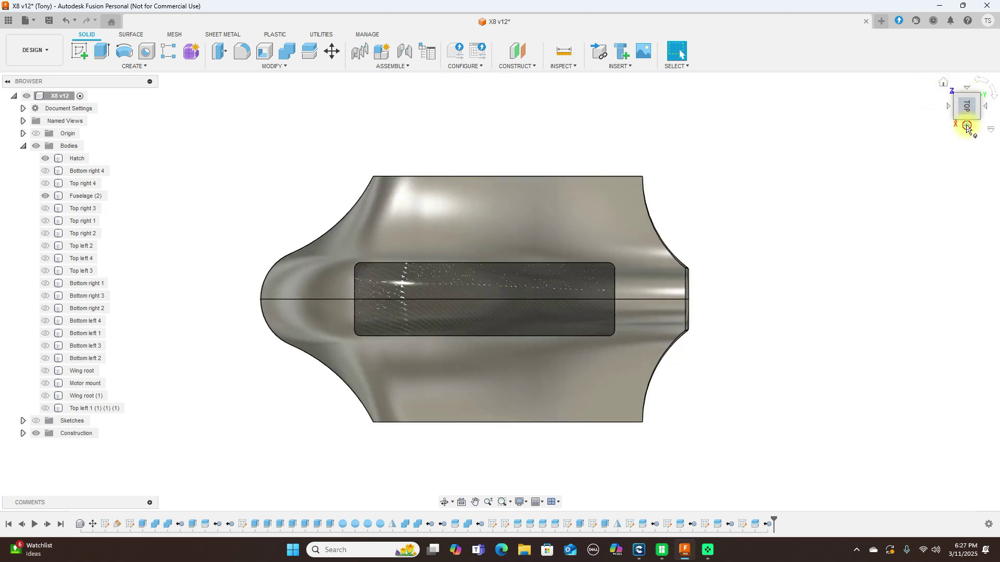
Step: Turn on the Sketches folder and show Sketch21's spline at the fuselage nose
left_click(36, 421)
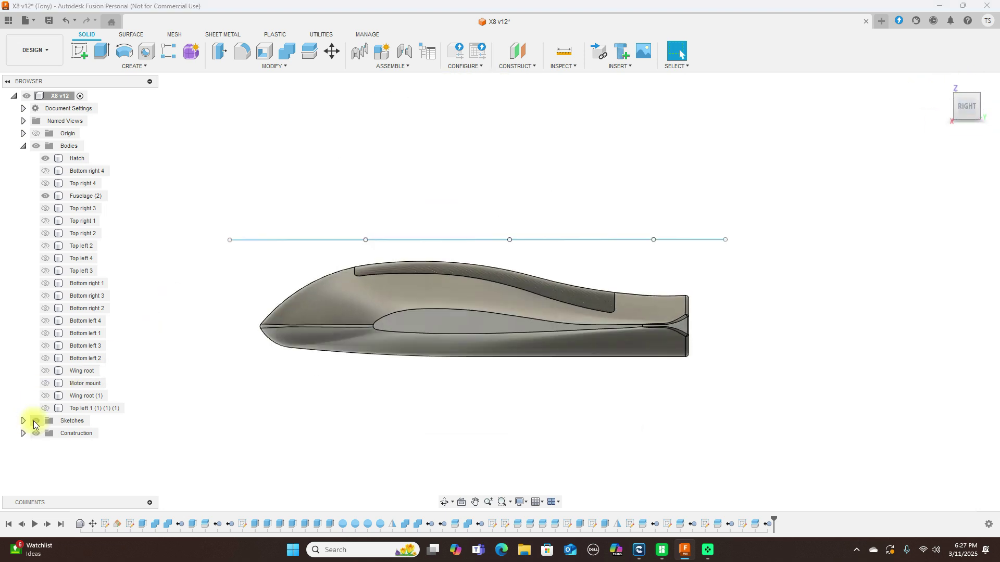
left_click(22, 422)
scroll(45, 412, "down", 3)
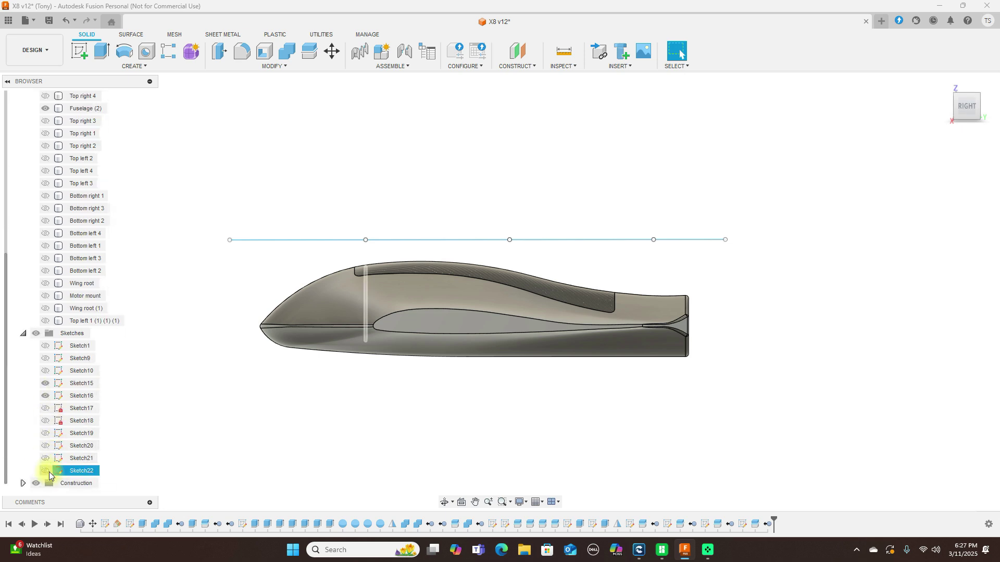
left_click(54, 461)
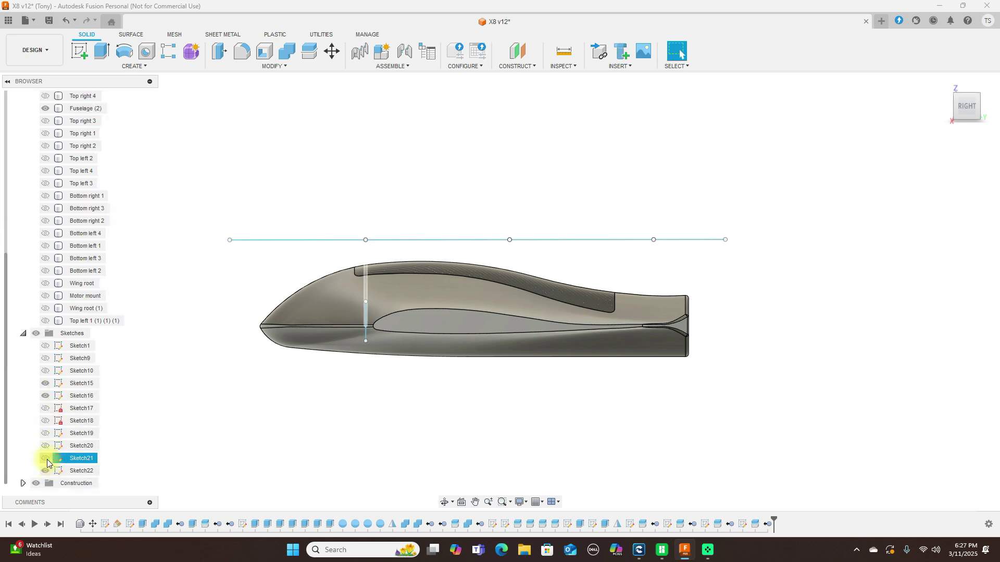
left_click(45, 457)
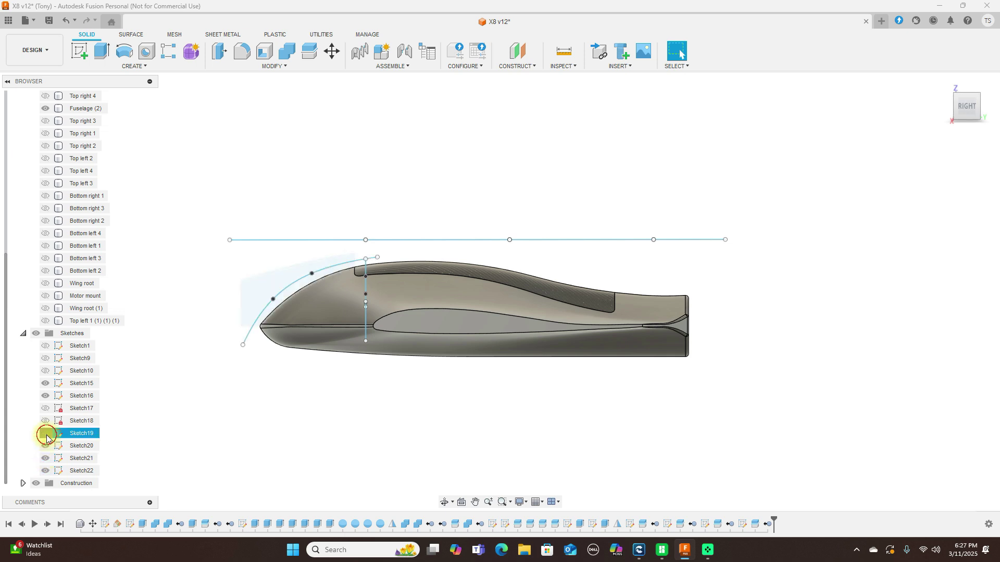
Step: Show Sketch19, 18, 17, 10 and 1, then view the sketch curves from top and in 3D
left_click(47, 436)
left_click(45, 423)
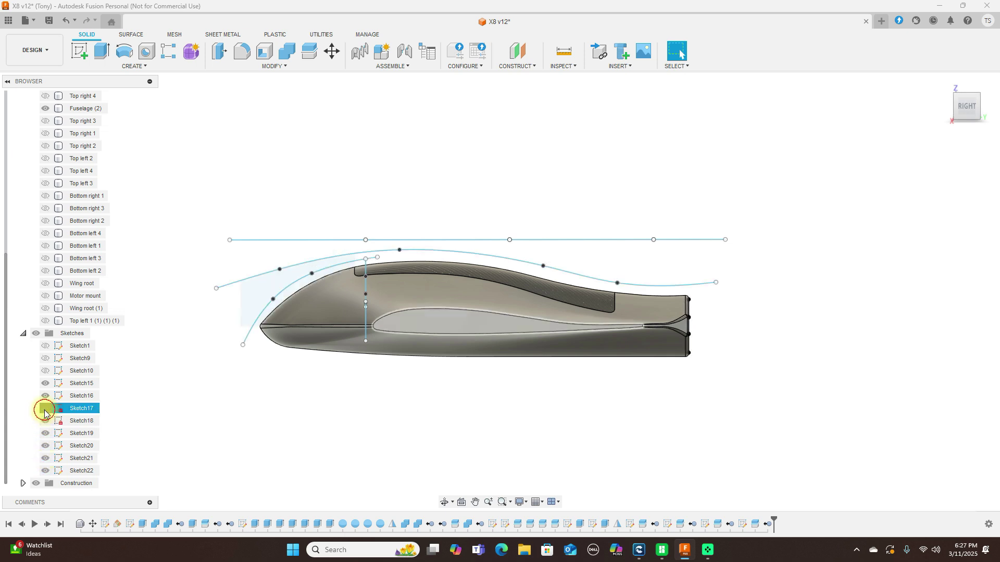
left_click(45, 410)
left_click(46, 358)
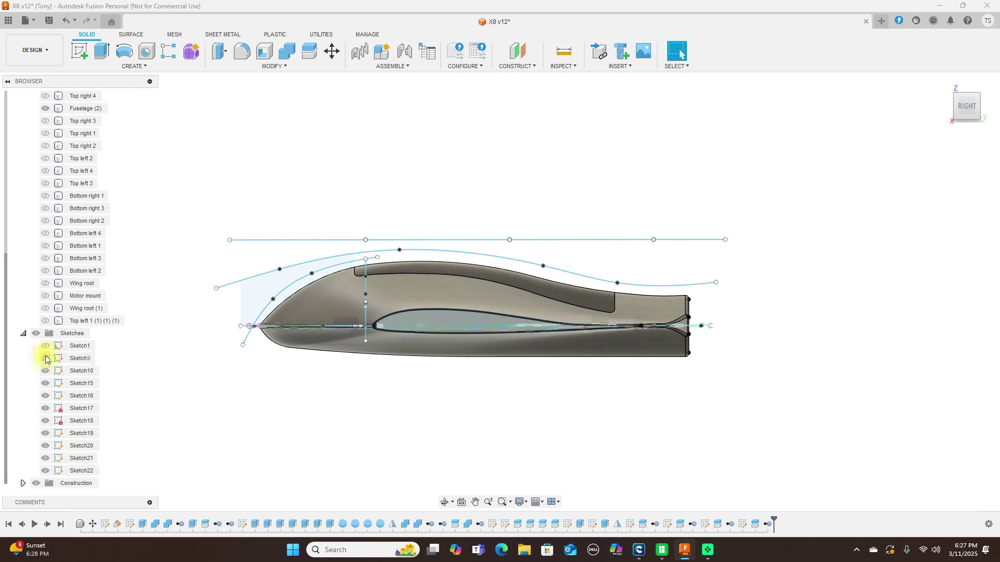
left_click(45, 347)
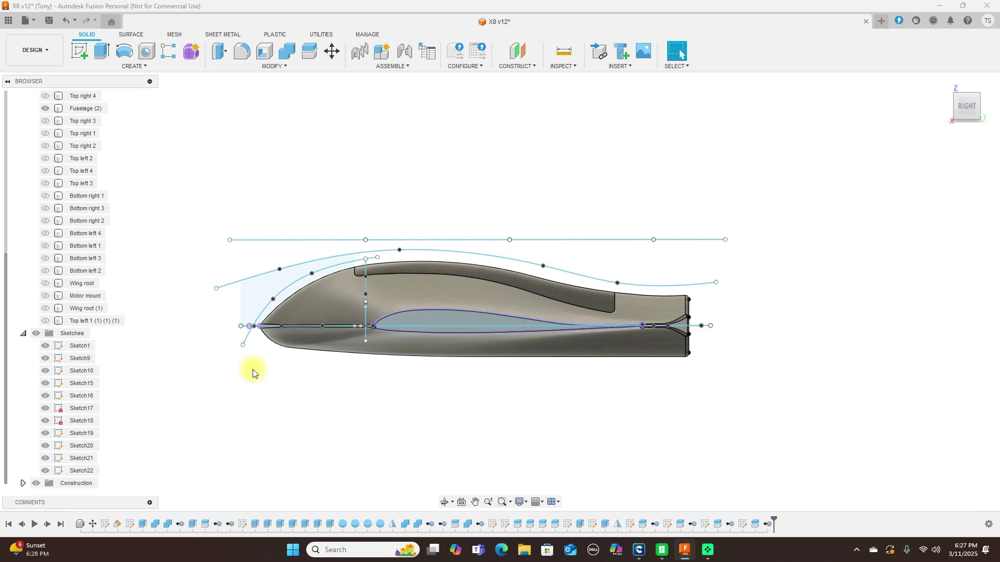
left_click(966, 99)
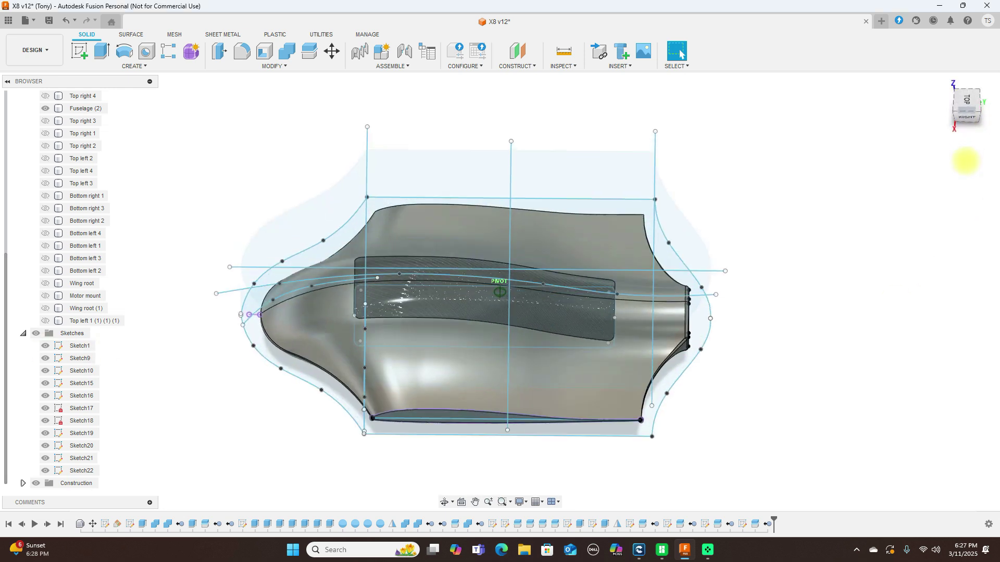
left_click(968, 100)
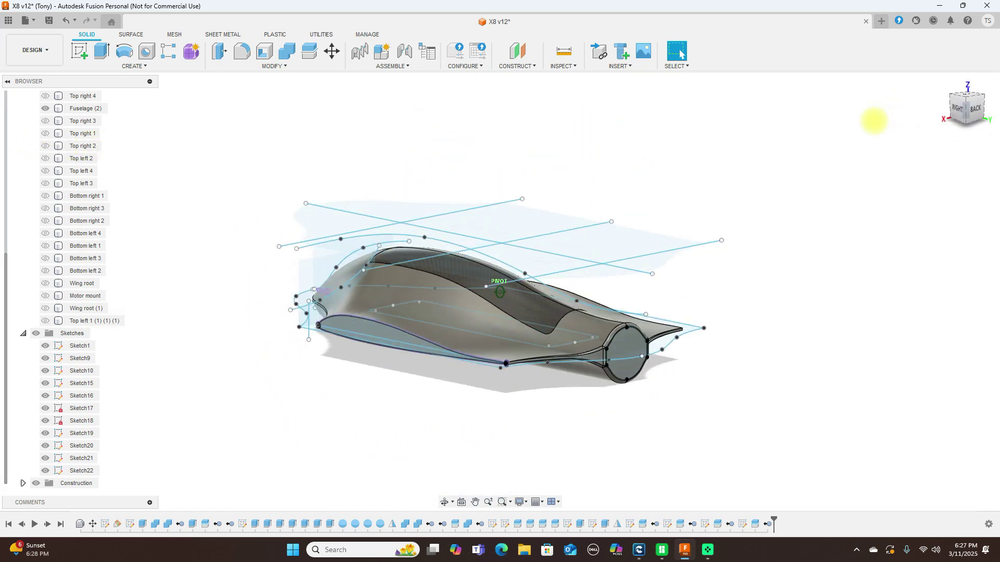
Step: Show the Bottom right 4 body plus Top right 4, 3, 1, 2 and Top left 2, 4, 3 mold bodies
left_click_drag(915, 129, 960, 127)
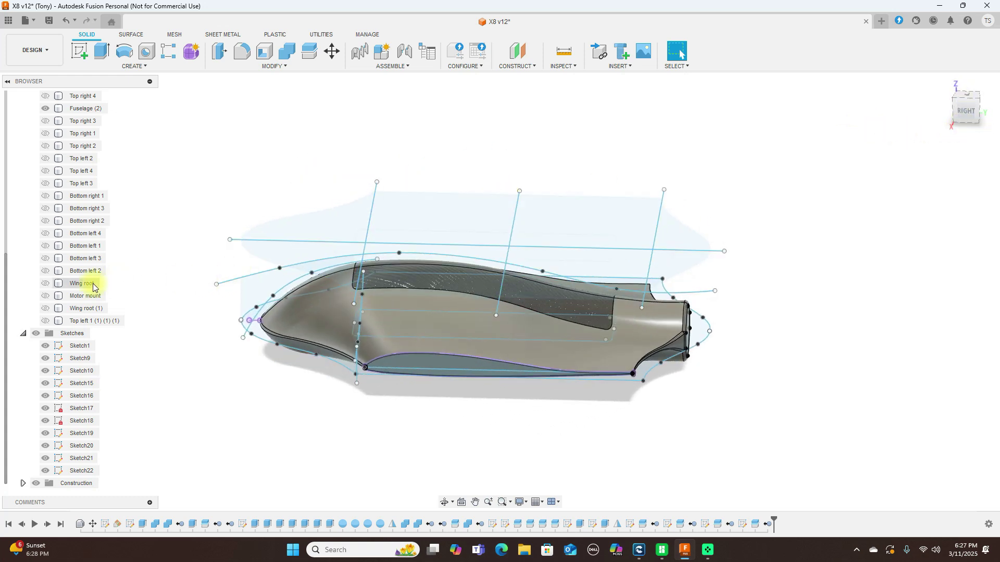
scroll(94, 285, "up", 3)
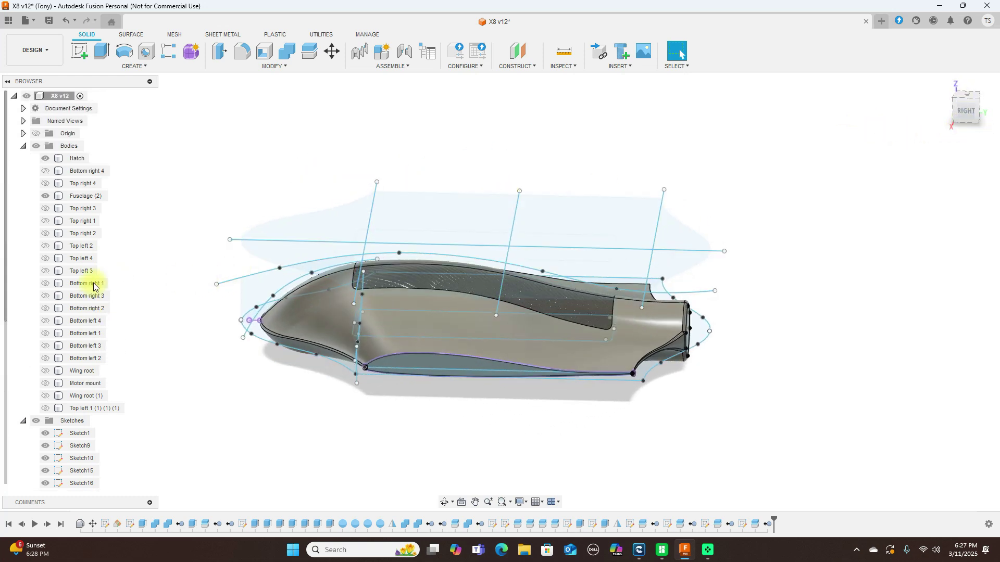
left_click(46, 171)
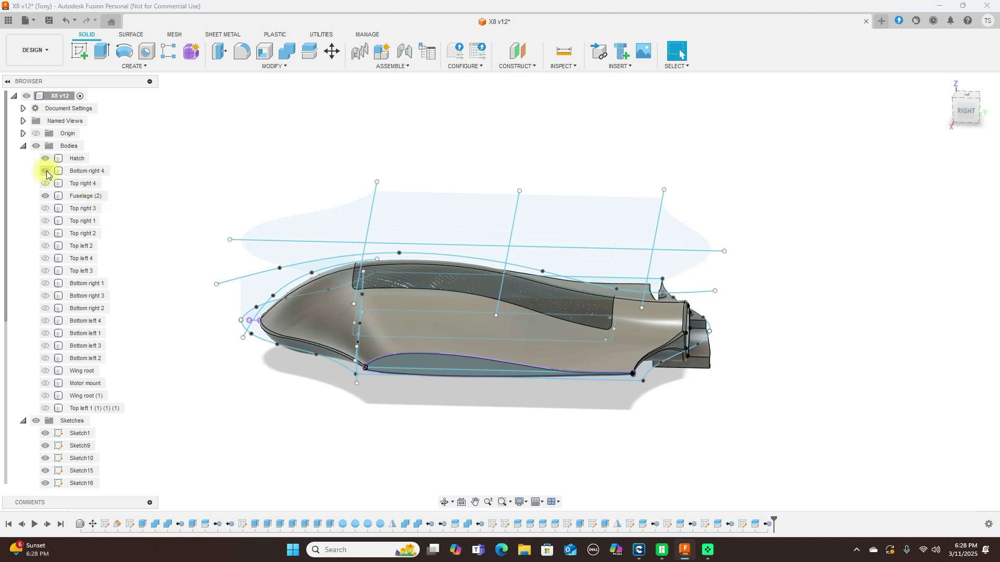
left_click(45, 184)
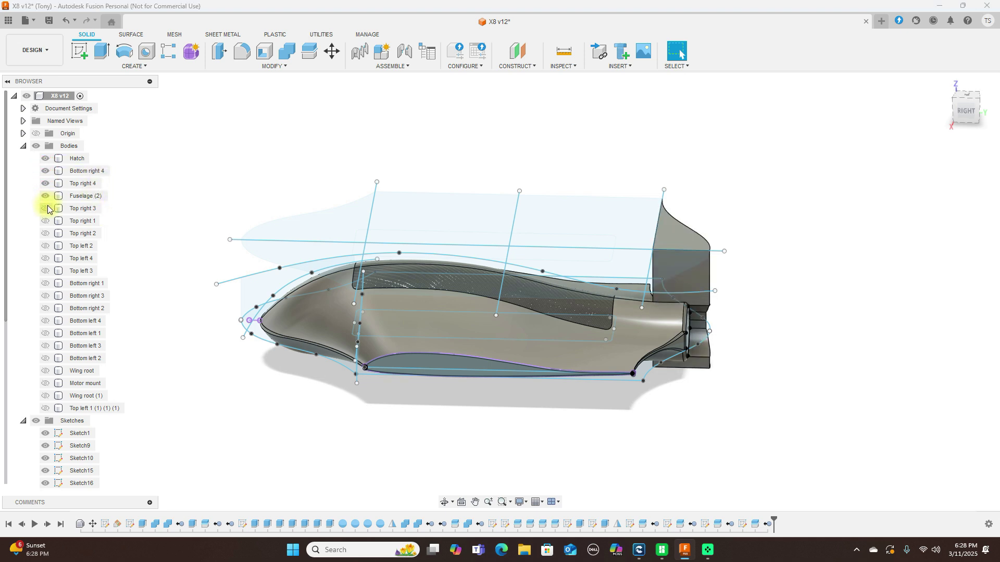
left_click(46, 208)
left_click(45, 221)
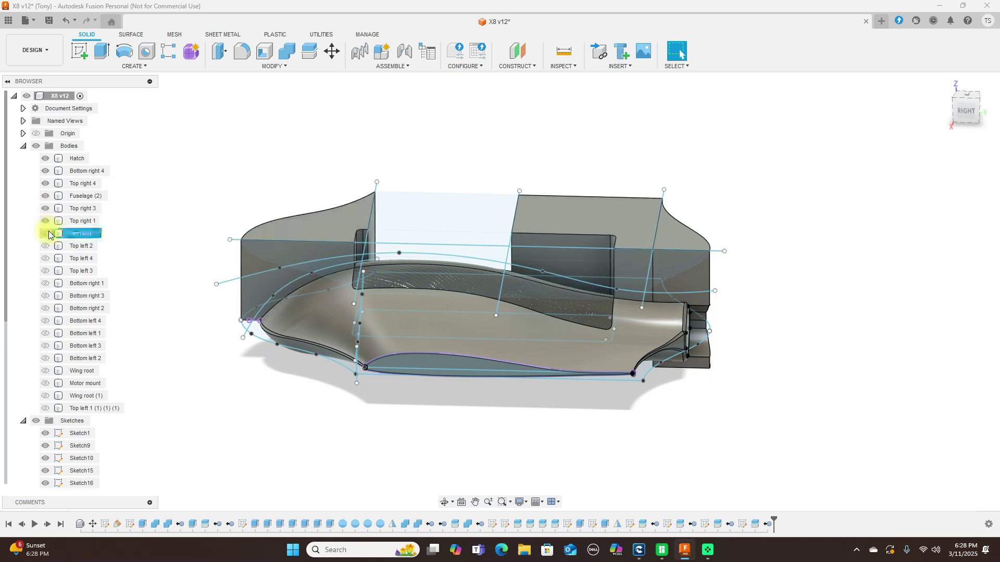
left_click(46, 233)
left_click(46, 246)
left_click(45, 259)
left_click(46, 271)
Step: Show the Bottom right 1, 3 and Bottom left 4, 1, 3, 2 mold bodies
left_click(46, 283)
left_click(46, 296)
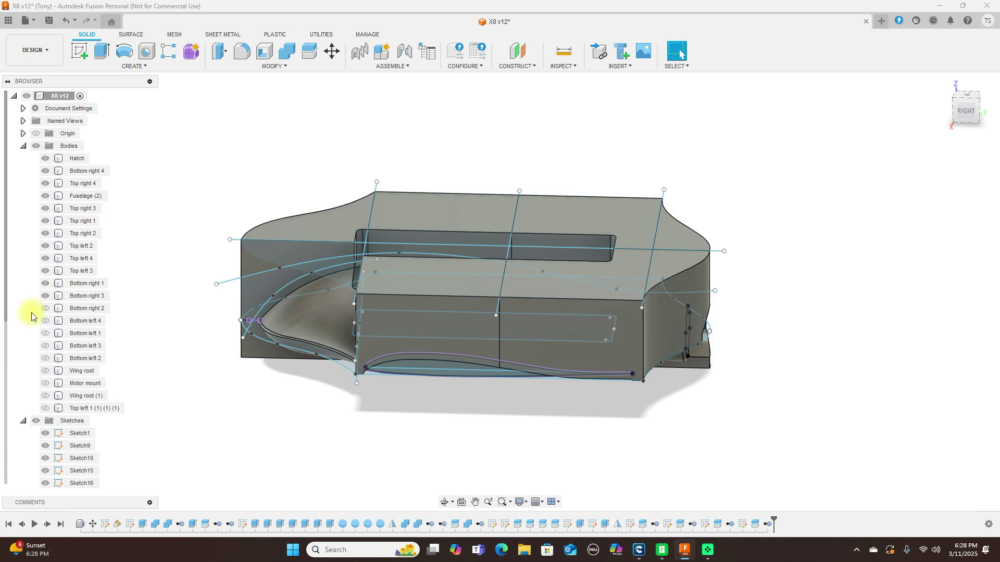
left_click(46, 321)
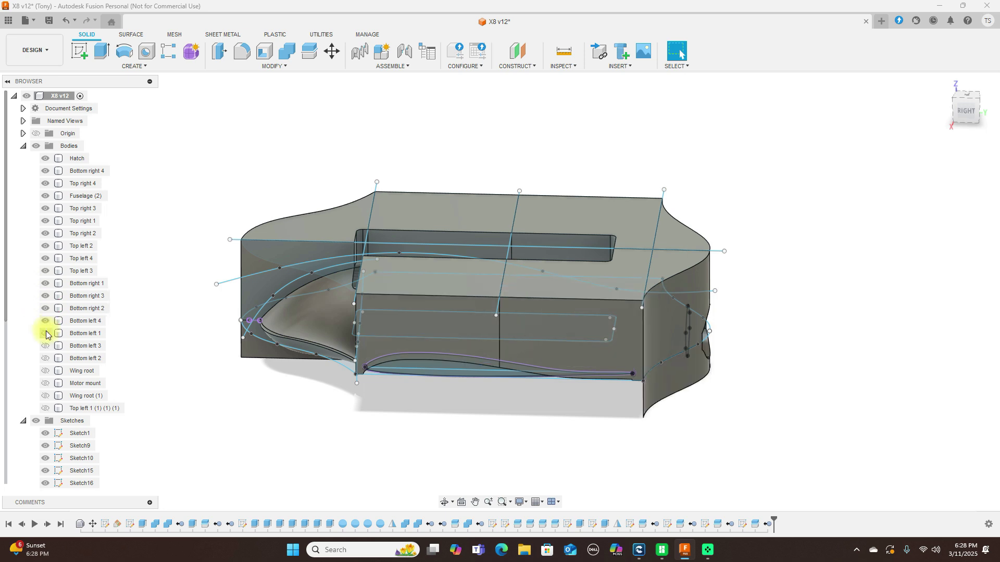
left_click(46, 333)
left_click(46, 346)
left_click(46, 359)
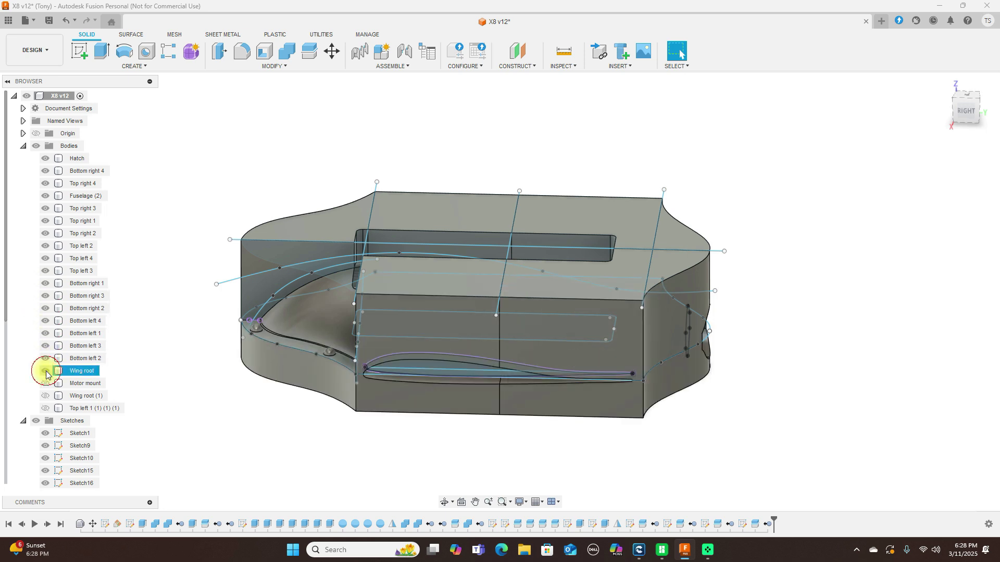
Step: Show Motor mount, Wing root (1) and Top left 1 (1) (1) (1), then orbit the assembled block
left_click(46, 384)
left_click(46, 395)
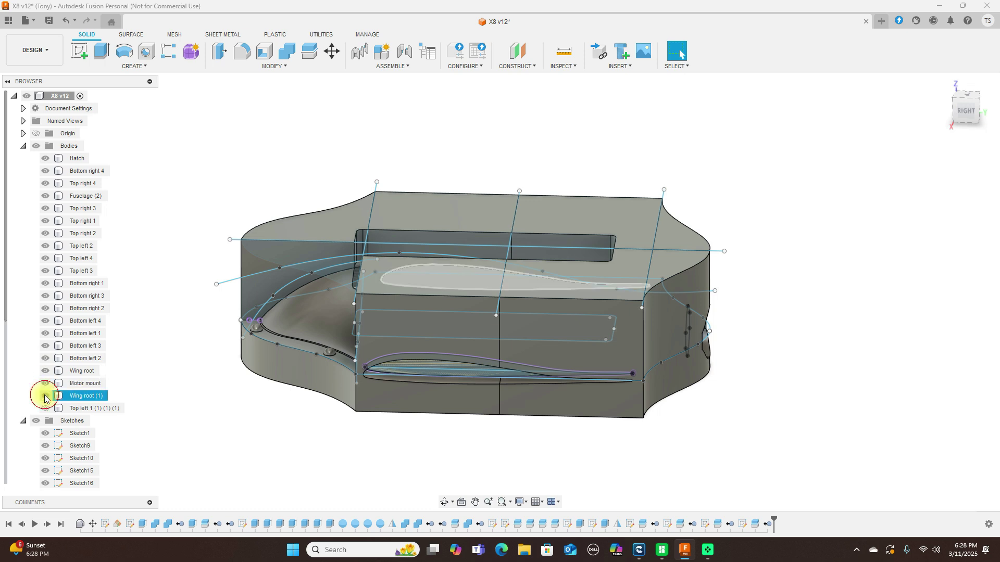
left_click(46, 409)
left_click(843, 306)
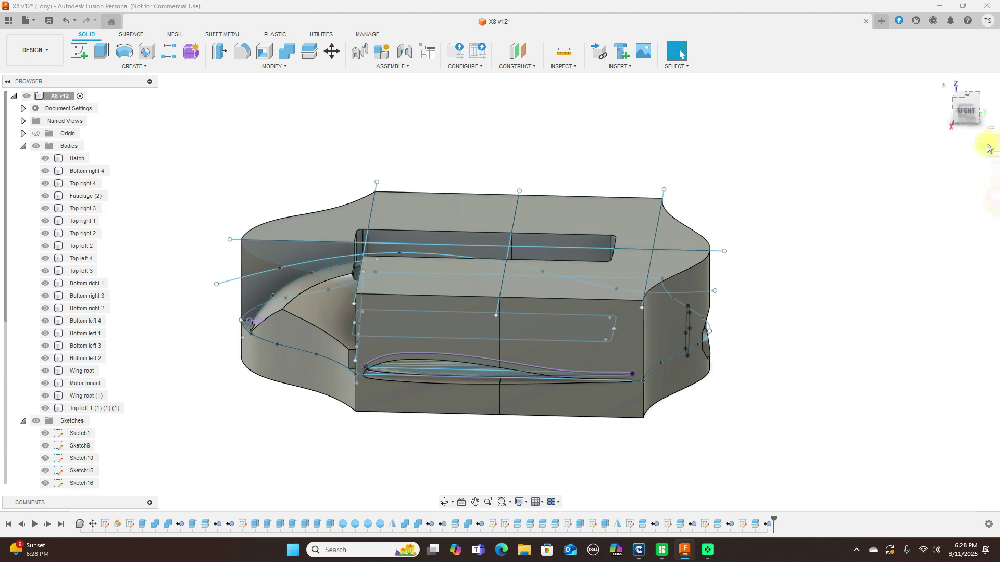
mouse_move(971, 110)
middle_mouse_down("shift")
mouse_move(810, 138)
mouse_move(823, 136)
mouse_move(826, 105)
mouse_move(67, 105)
mouse_move(83, 90)
mouse_move(72, 95)
mouse_move(663, 276)
middle_mouse_up("shift")
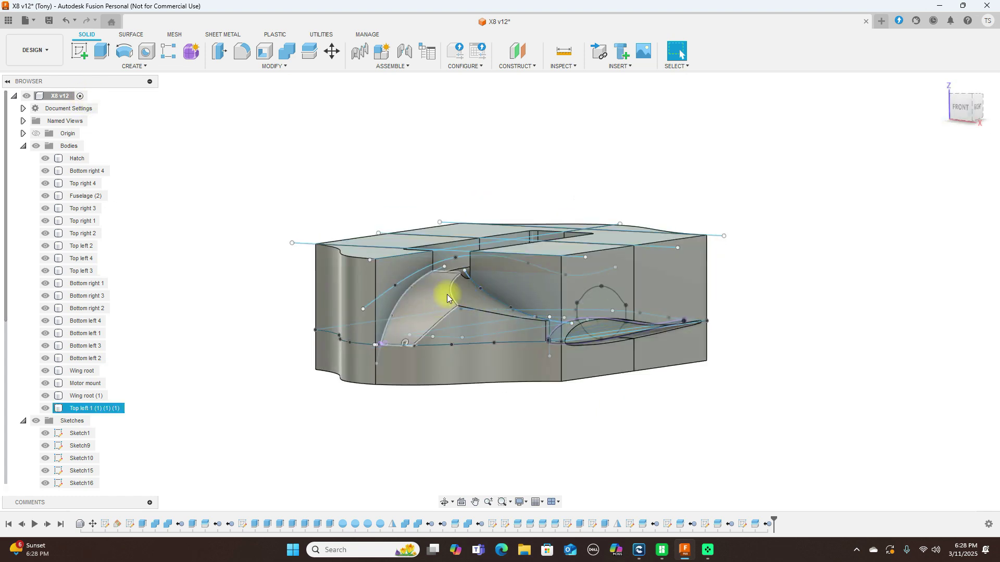
Step: Hide Top left 1 (1) (1) (1), then orbit from an isometric view to the top view of the mold
left_click(48, 410)
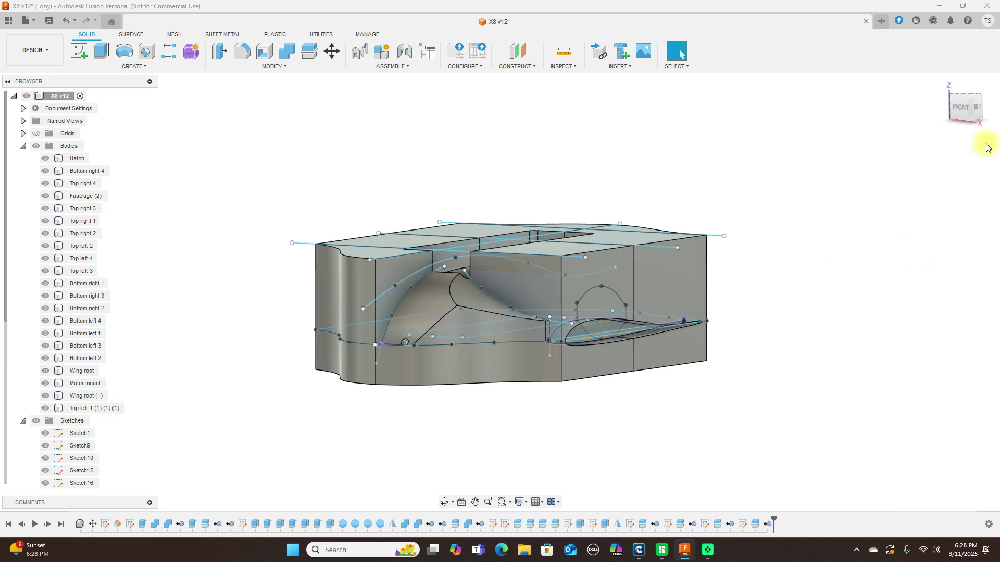
left_click(969, 113)
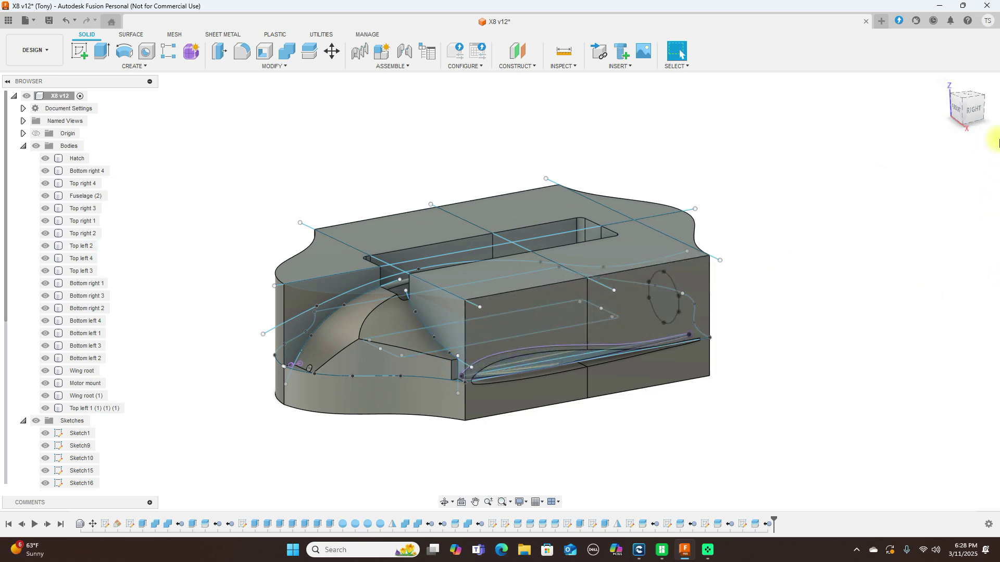
mouse_move(972, 103)
left_mouse_down()
mouse_move(869, 147)
mouse_move(970, 93)
left_mouse_up()
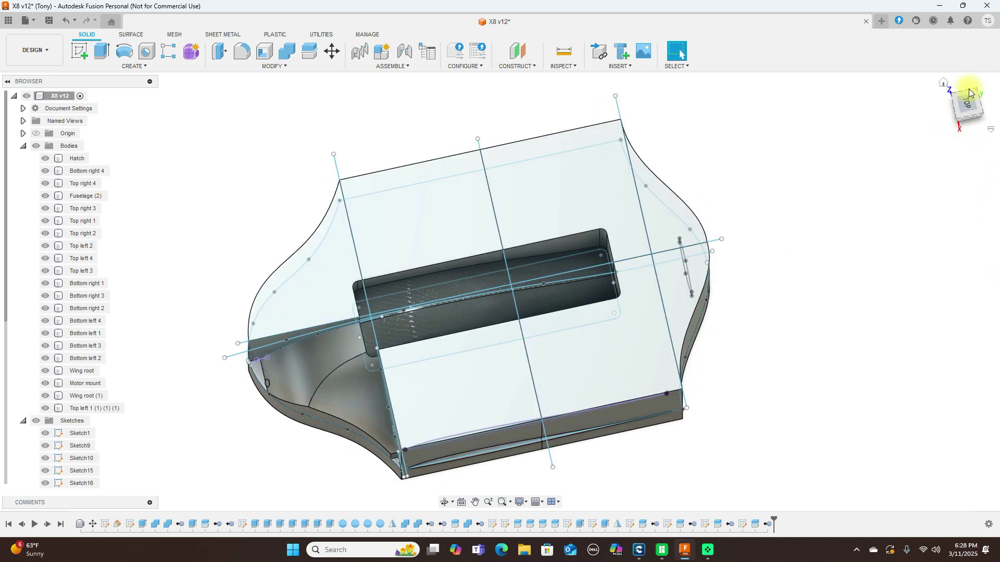
left_click(967, 107)
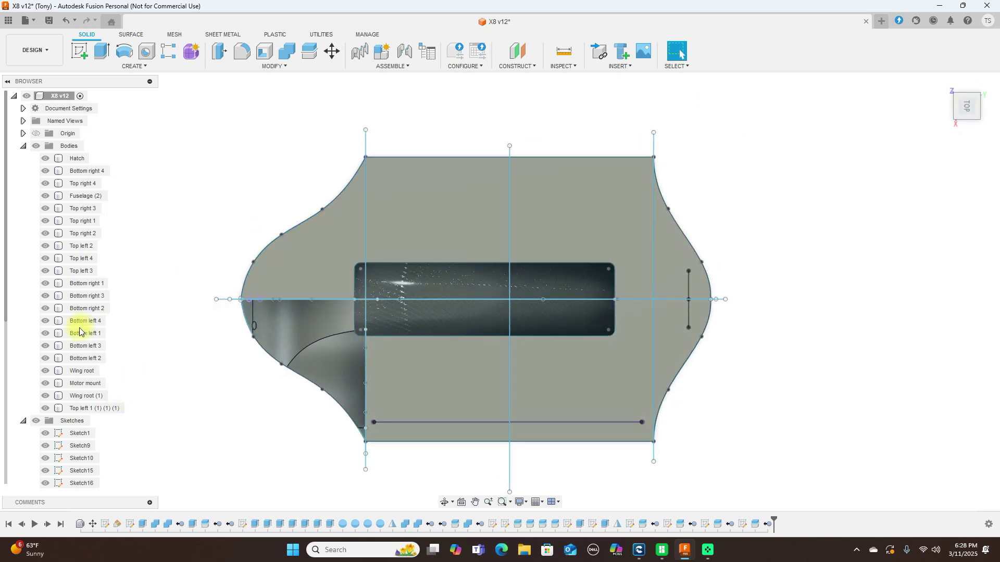
Step: Hide the Top right 4, 3, 1, 2 and Top left 2, 4, 3 mold pieces
scroll(70, 333, "down", 1)
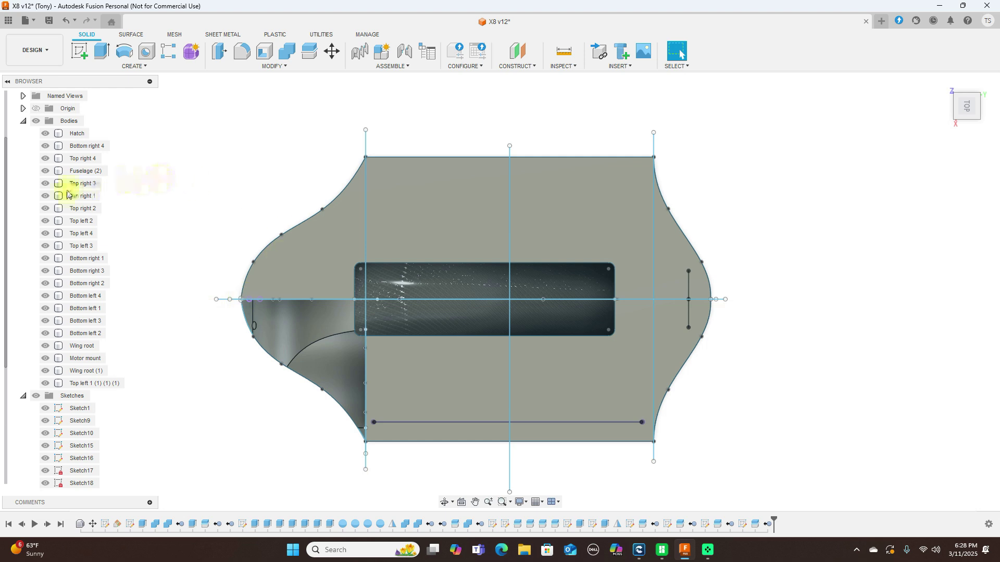
left_click(46, 159)
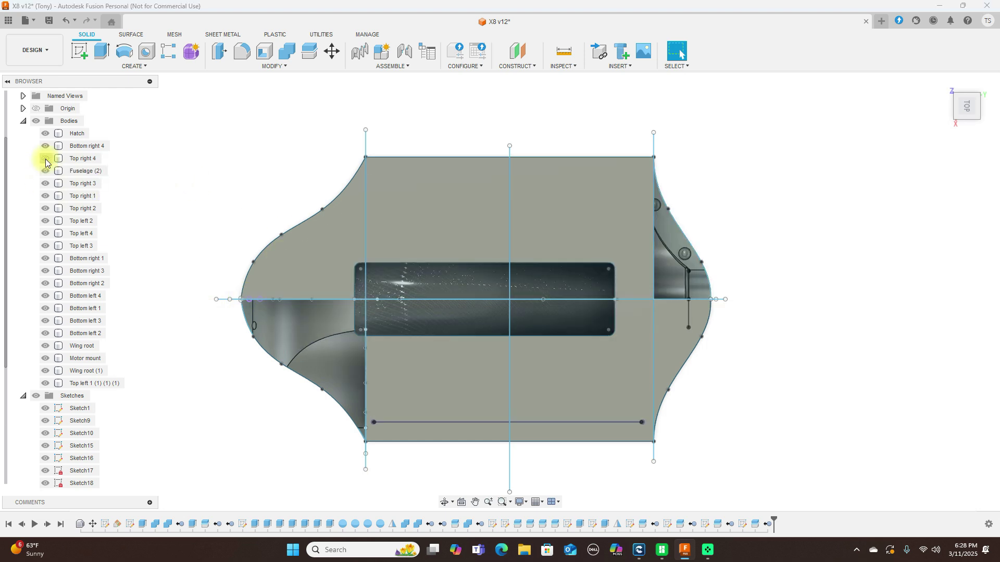
left_click(45, 183)
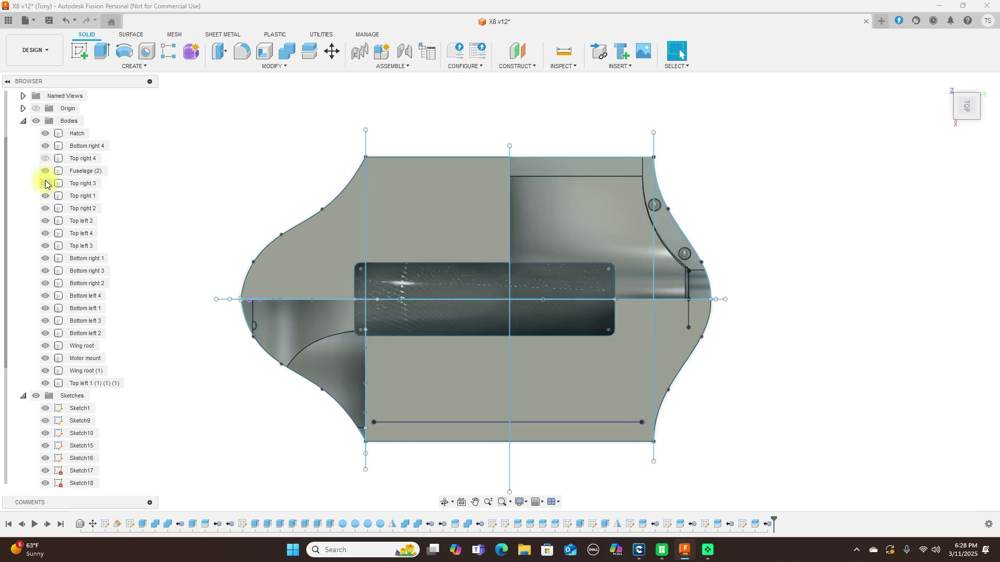
left_click(45, 196)
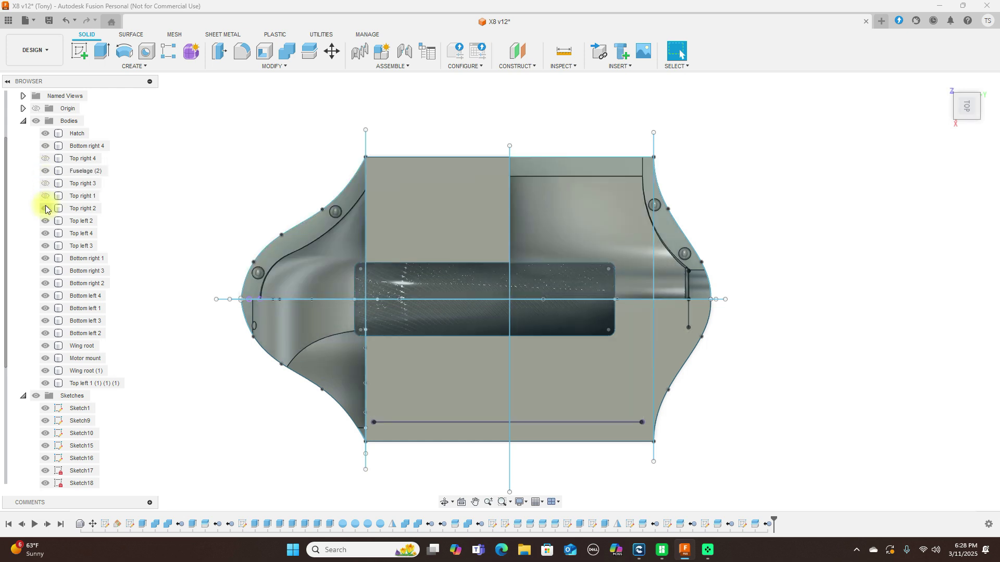
left_click(45, 208)
left_click(45, 221)
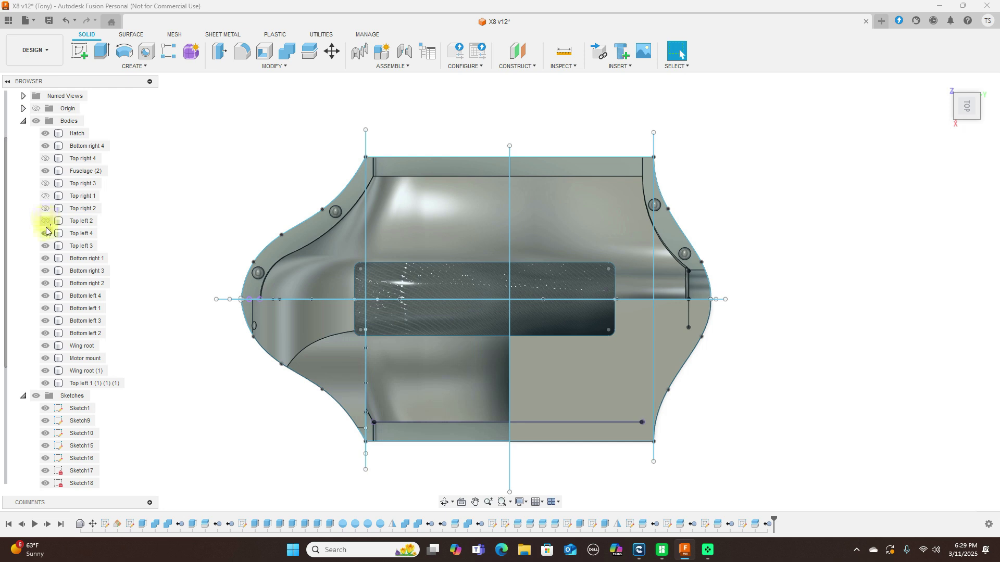
left_click(46, 233)
left_click(45, 246)
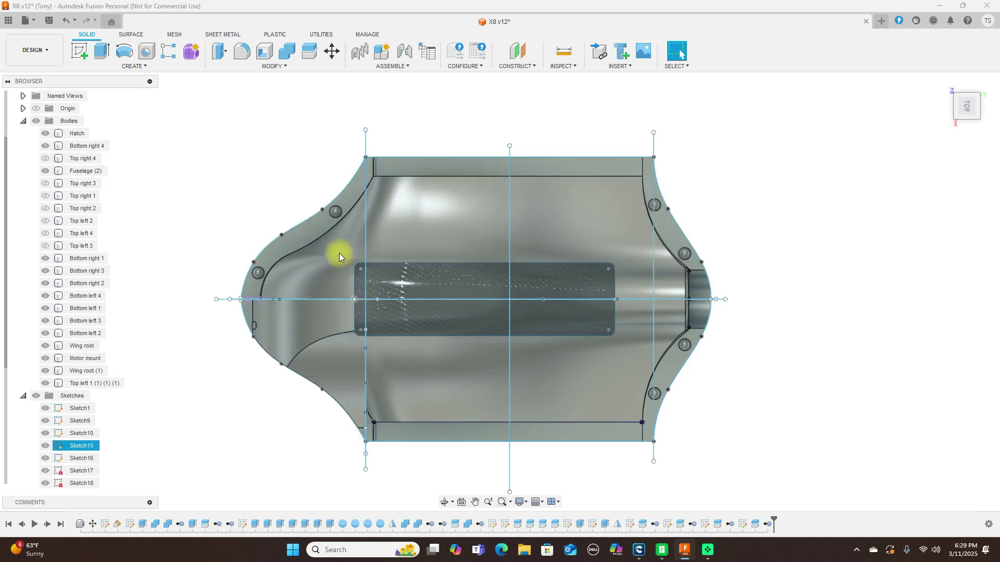
Step: Hide the Top left 1 (1) (1) (1) piece and orbit to a right-side perspective
left_click(366, 313)
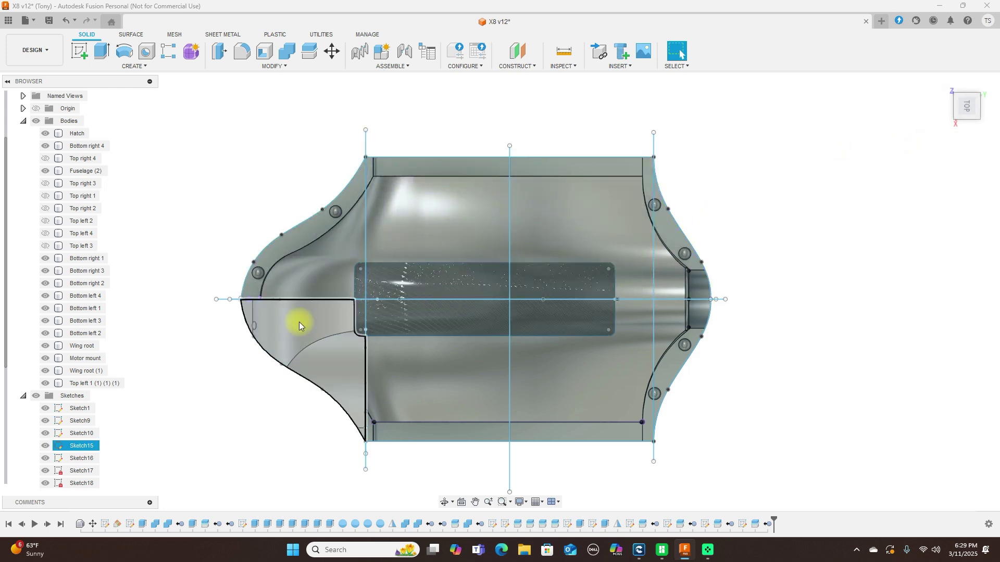
key("Escape")
left_click(92, 384)
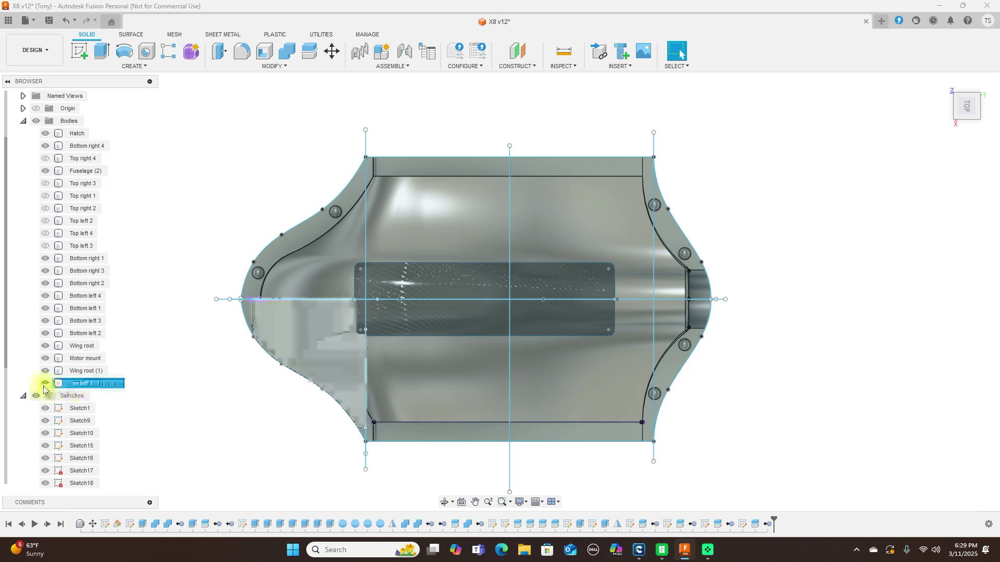
left_click(45, 383)
mouse_move(975, 129)
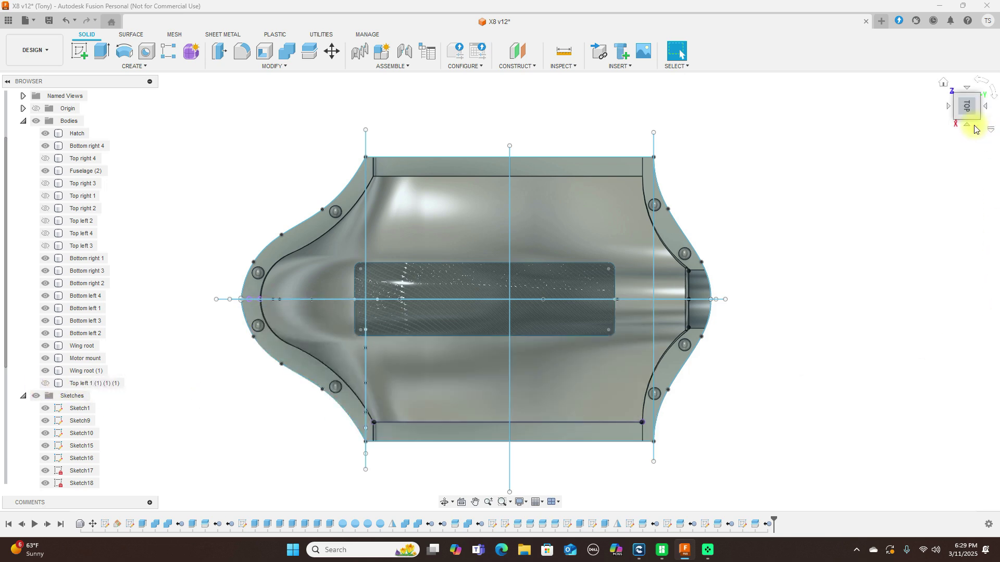
mouse_move(975, 125)
left_mouse_down()
mouse_move(970, 68)
mouse_move(957, 55)
mouse_move(893, 67)
mouse_move(821, 60)
mouse_move(830, 49)
mouse_move(790, 60)
mouse_move(714, 49)
mouse_move(964, 50)
left_mouse_up()
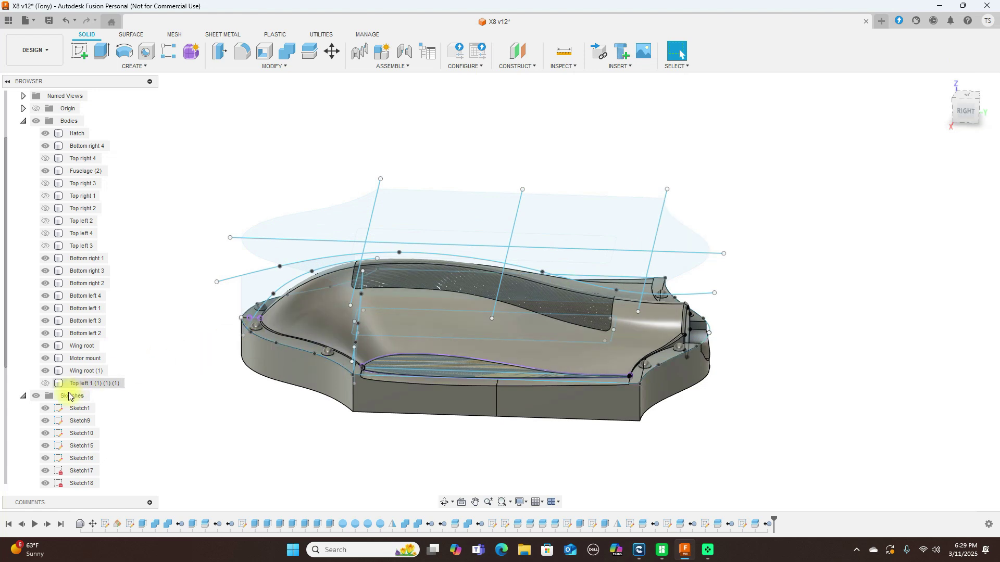
Step: Hide all sketches and view the bottom mold half from the right and a right-back angle
left_click(47, 409)
left_click(36, 396)
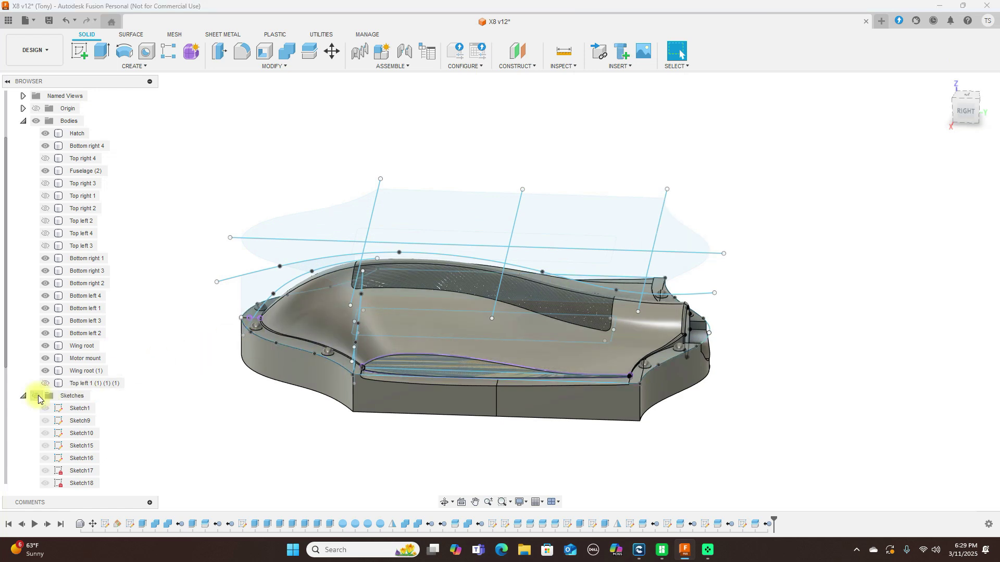
left_click(977, 119)
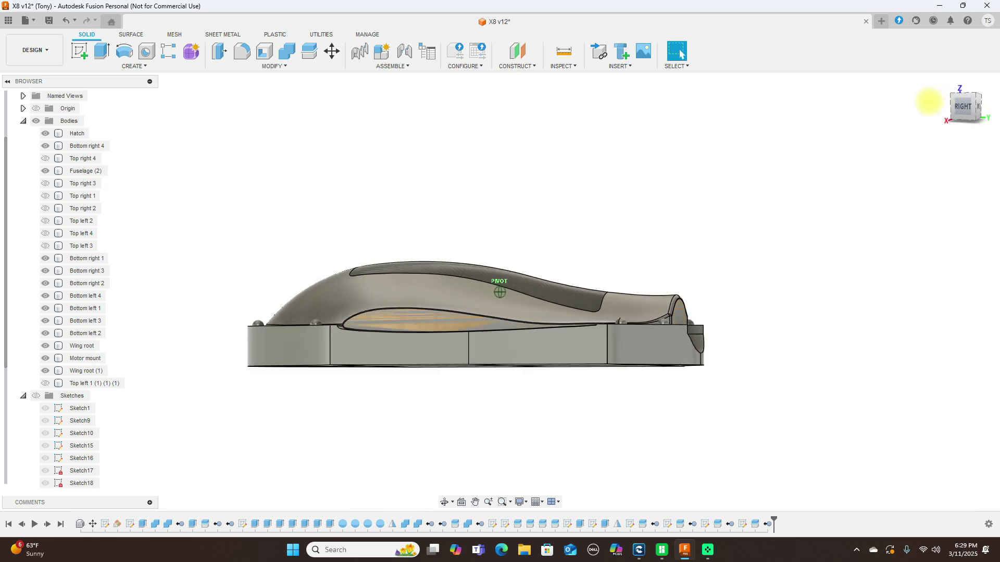
left_click(930, 101)
Step: Hide the Hatch and Fuselage (2) bodies and orbit to look into the mold half
left_click(420, 252)
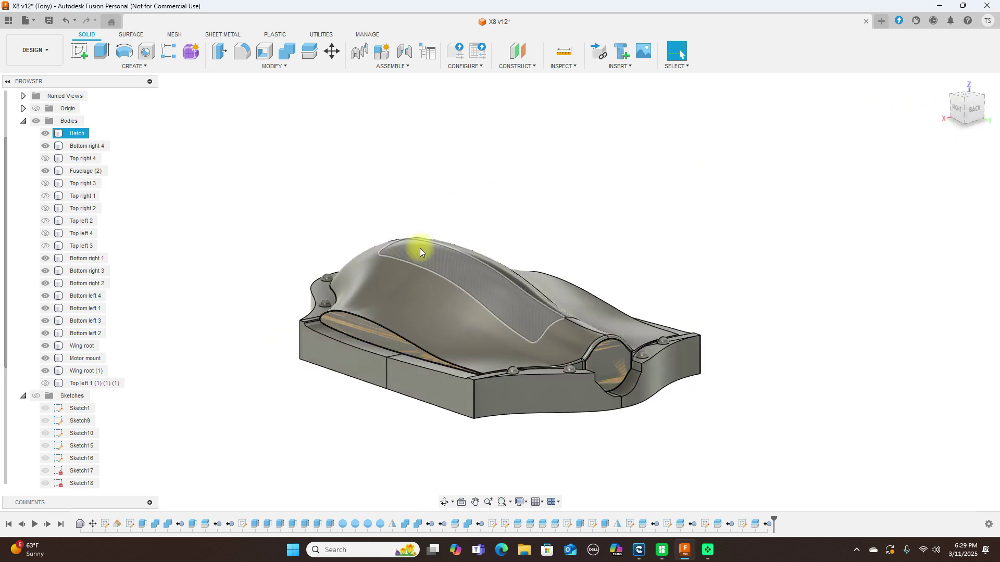
left_click(46, 133)
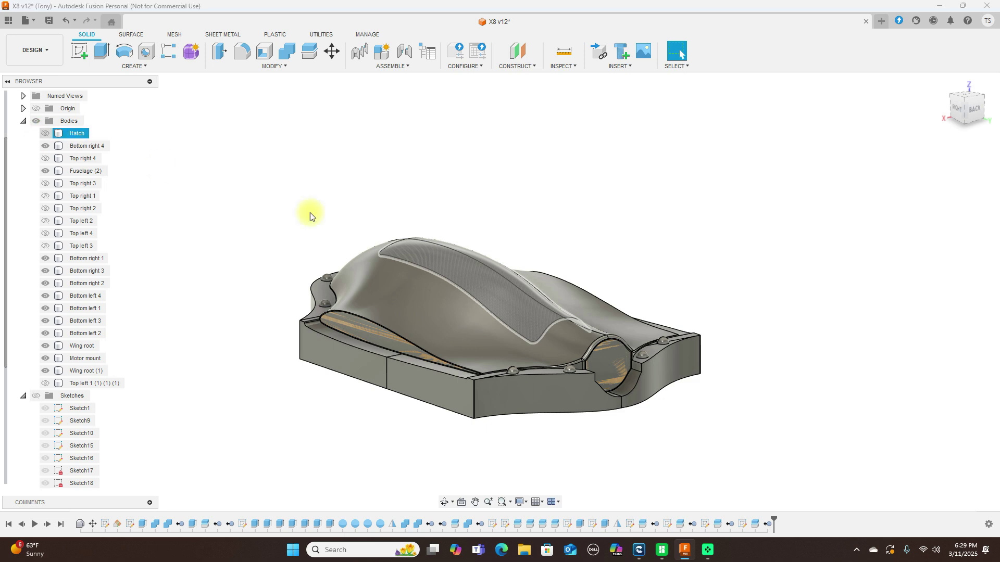
left_click(45, 171)
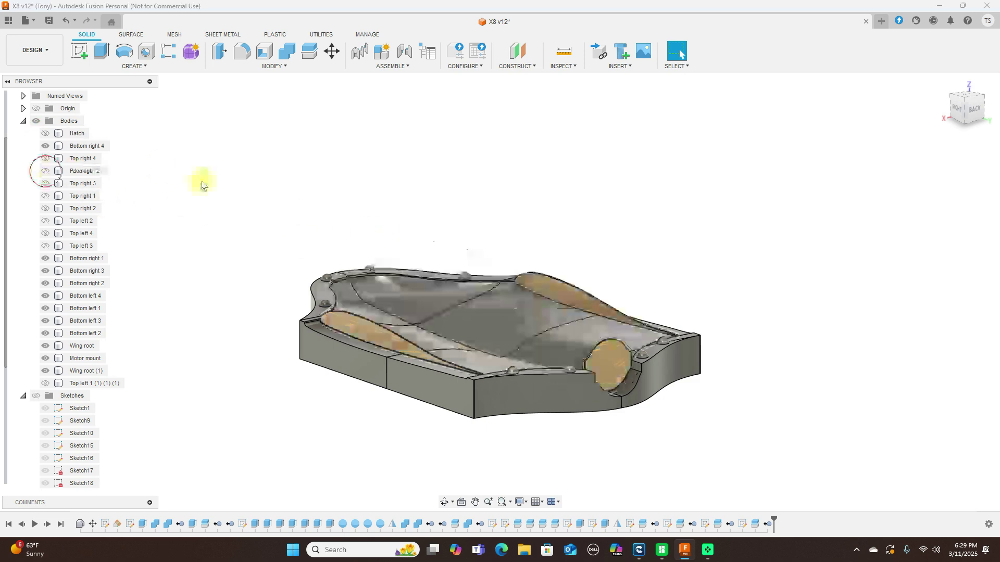
left_click(965, 111)
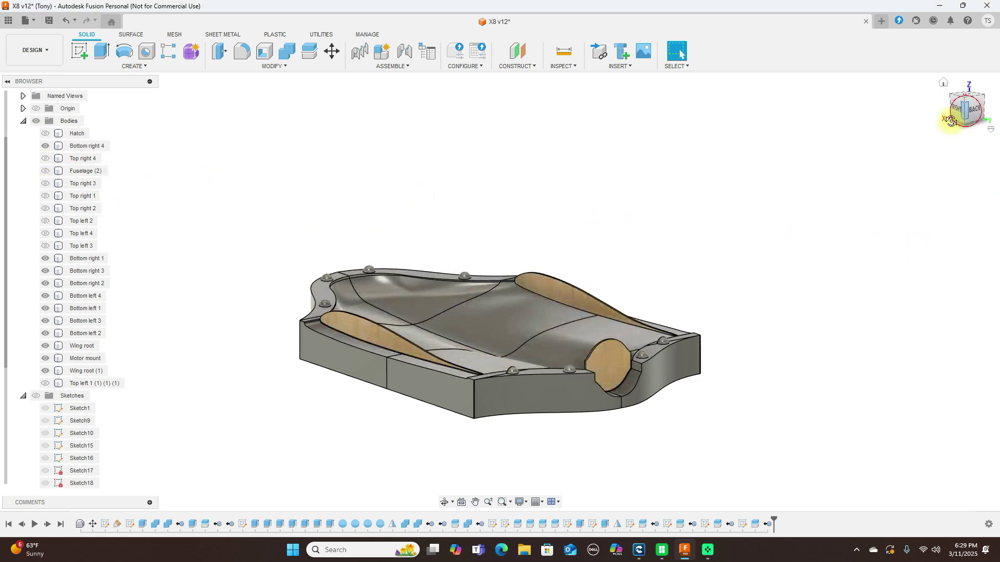
mouse_move(951, 121)
left_mouse_down()
mouse_move(855, 146)
mouse_move(926, 149)
mouse_move(983, 138)
left_mouse_up()
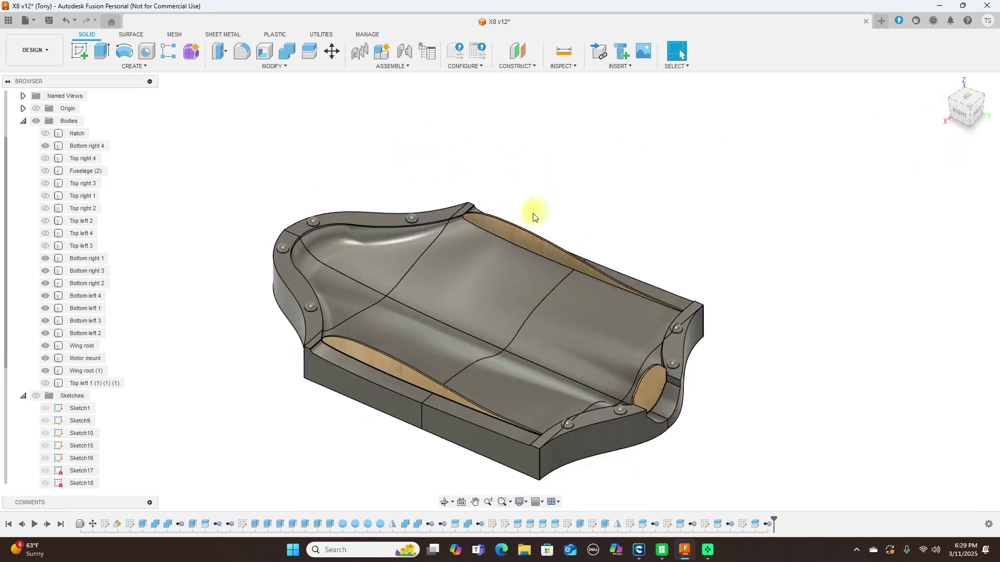
Step: Hide the Wing root and Wing root (1) bodies, leaving the bottom mold pieces
left_click(519, 229)
left_click(402, 340)
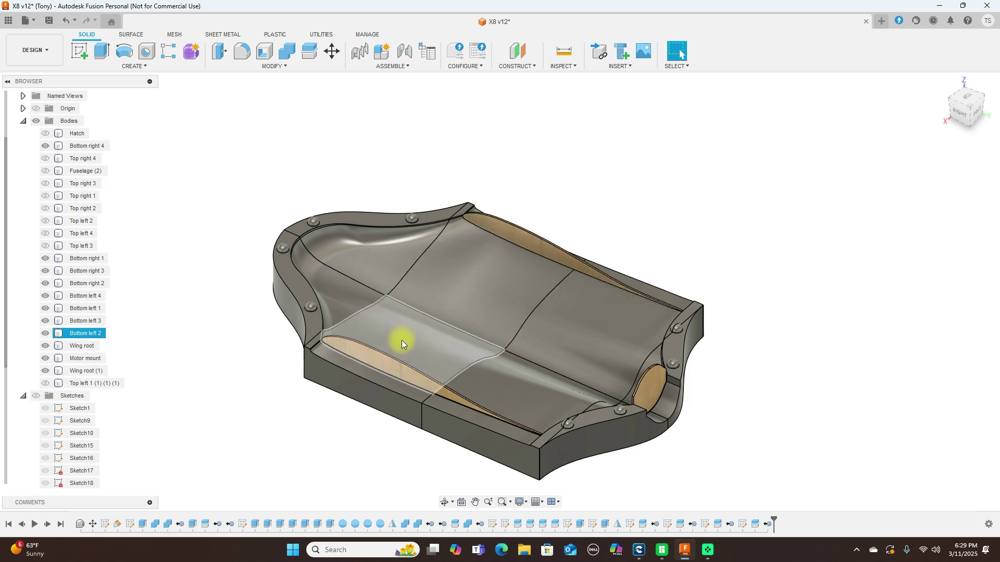
left_click(373, 361)
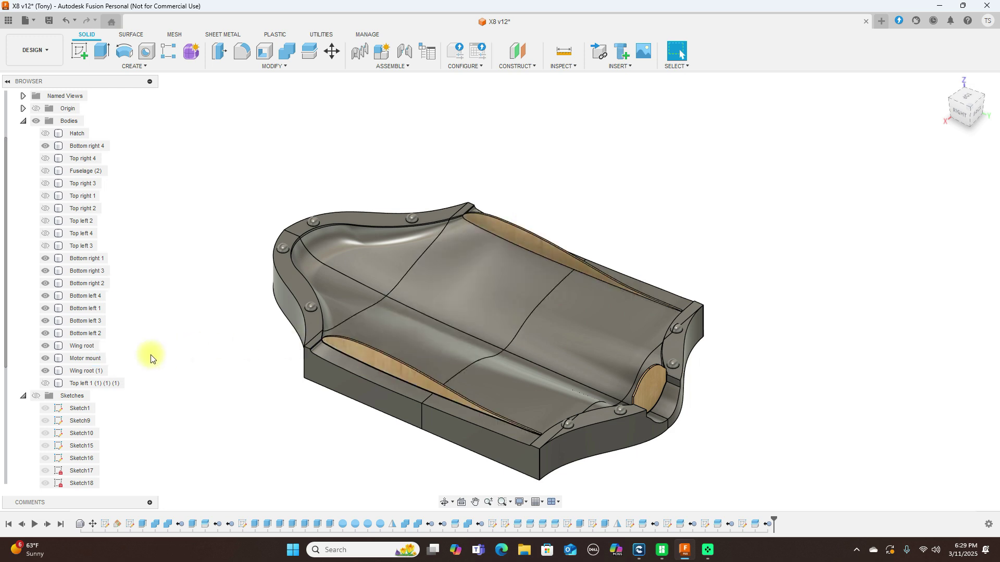
left_click(45, 346)
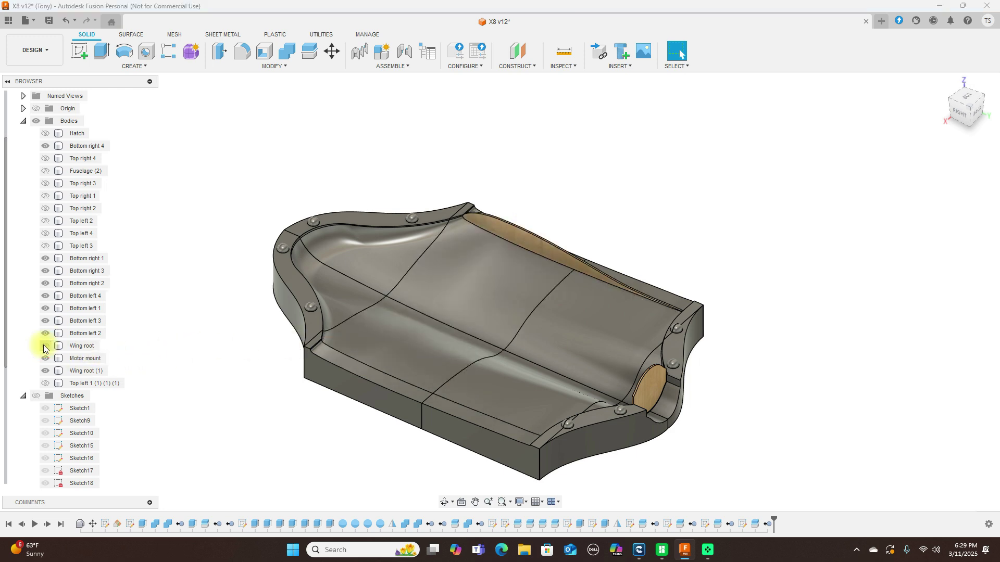
left_click(448, 229)
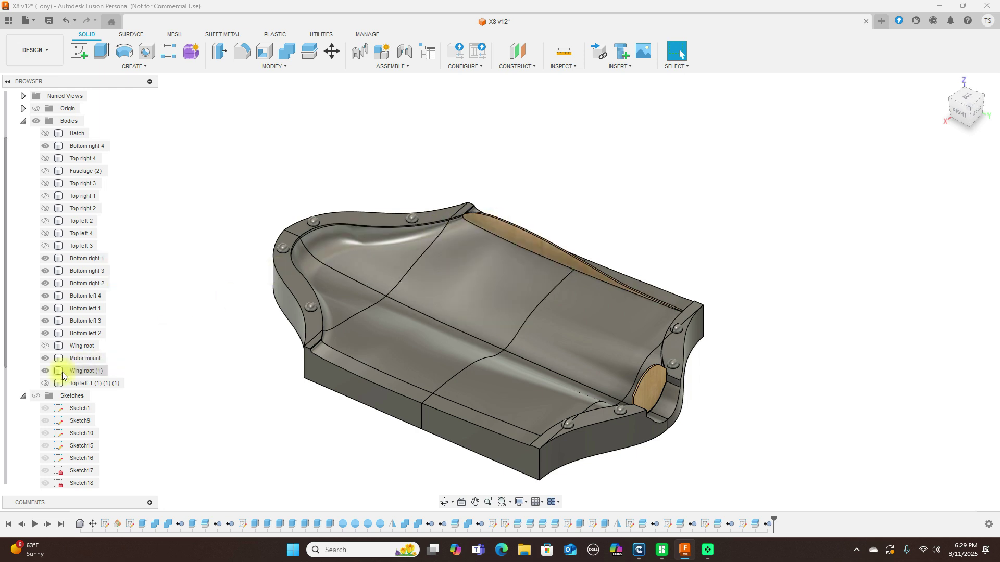
left_click(50, 373)
left_click(46, 372)
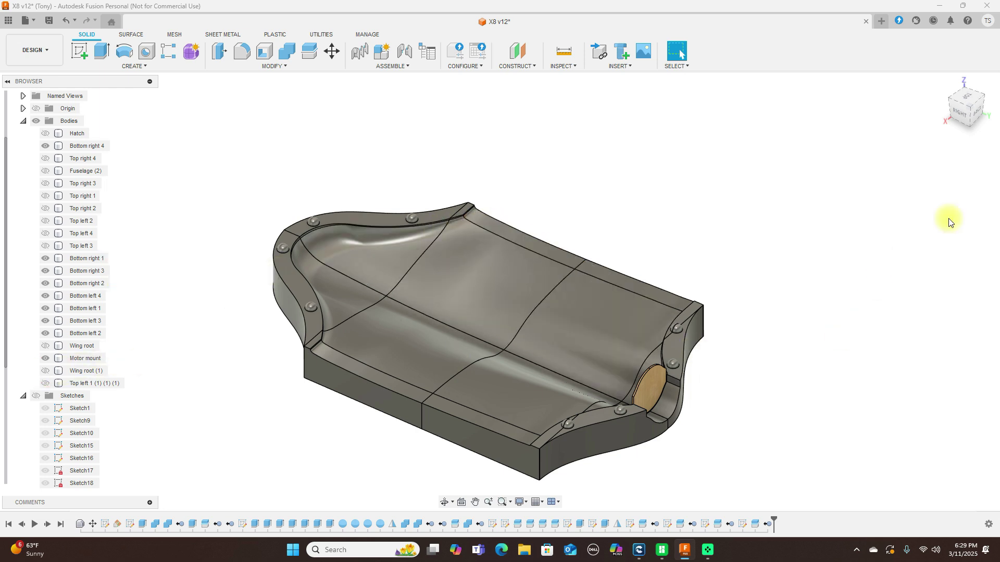
left_click(435, 355)
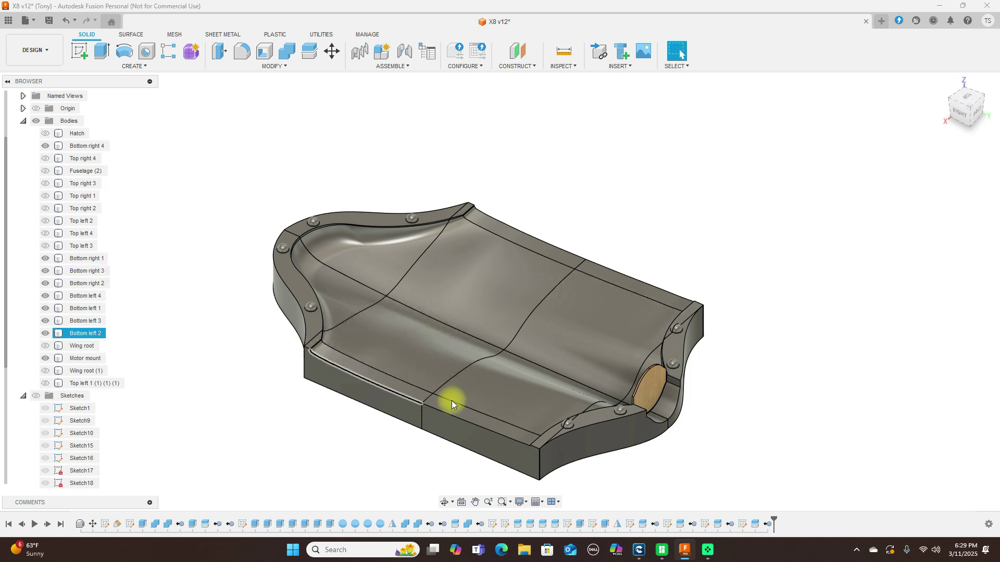
key("Escape")
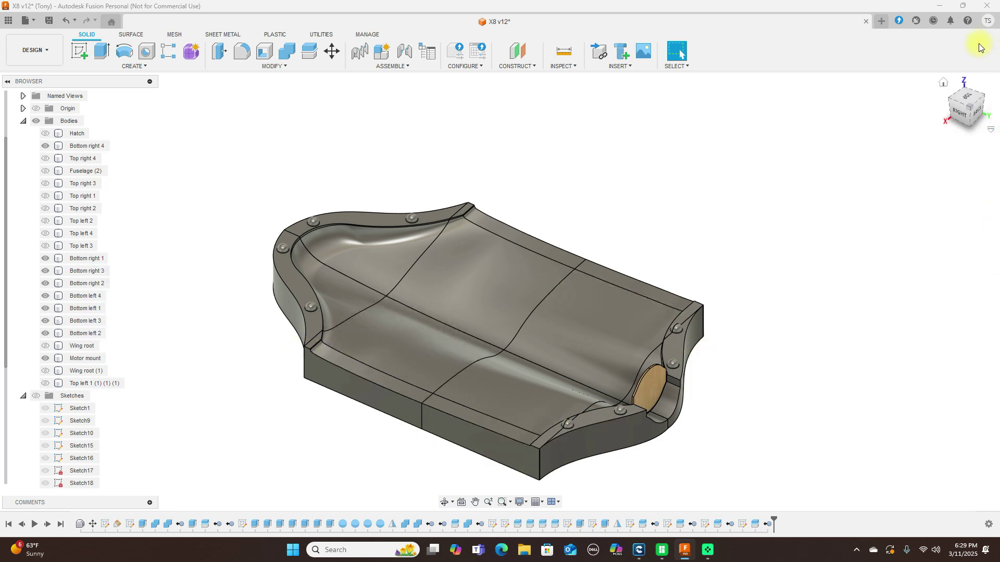
Step: Hide the motor-mount disc and orbit the mold half to an isometric top view
mouse_move(969, 119)
left_mouse_down()
mouse_move(883, 89)
mouse_move(890, 94)
mouse_move(774, 187)
left_mouse_up()
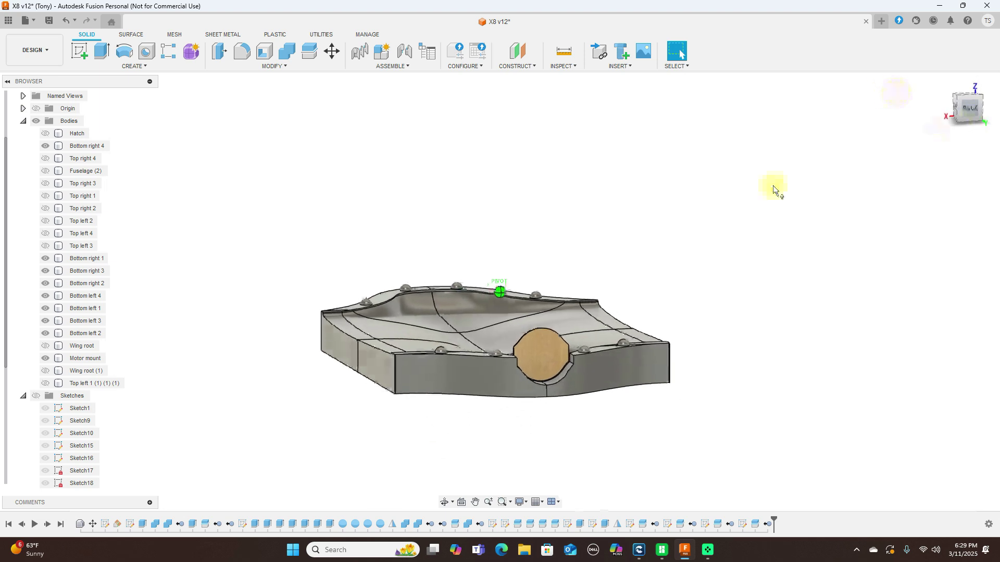
left_click(539, 356)
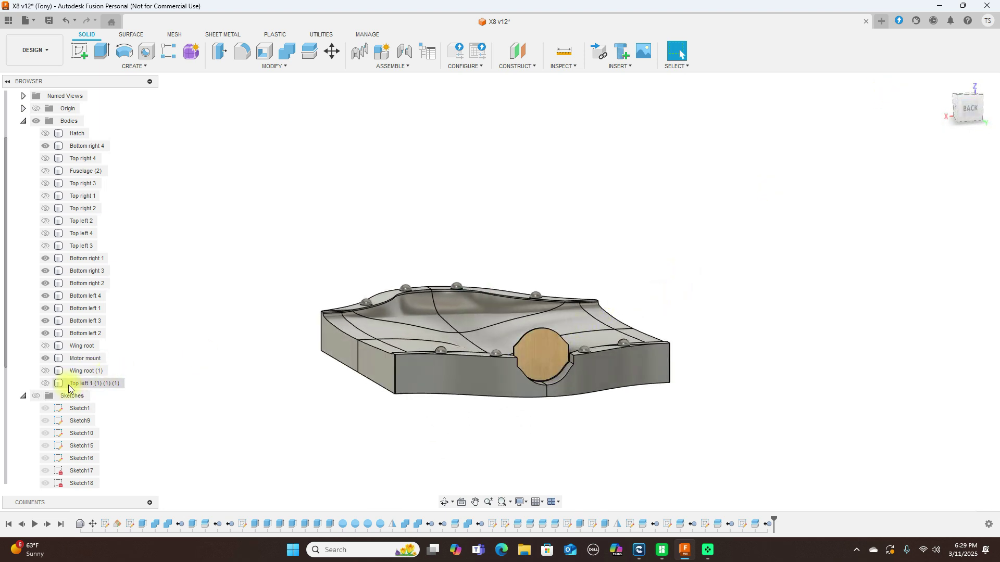
left_click(45, 360)
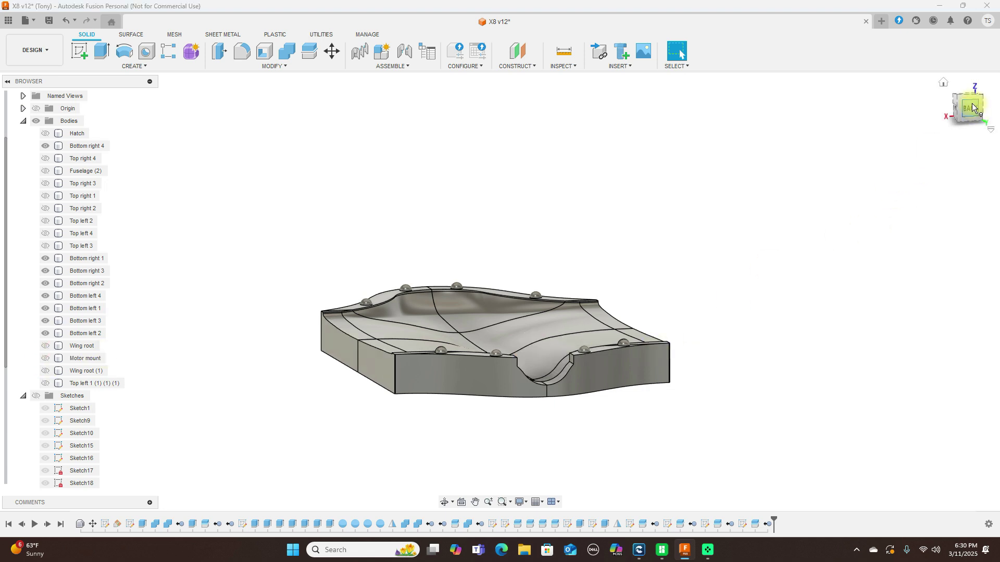
left_click_drag(961, 108, 987, 157)
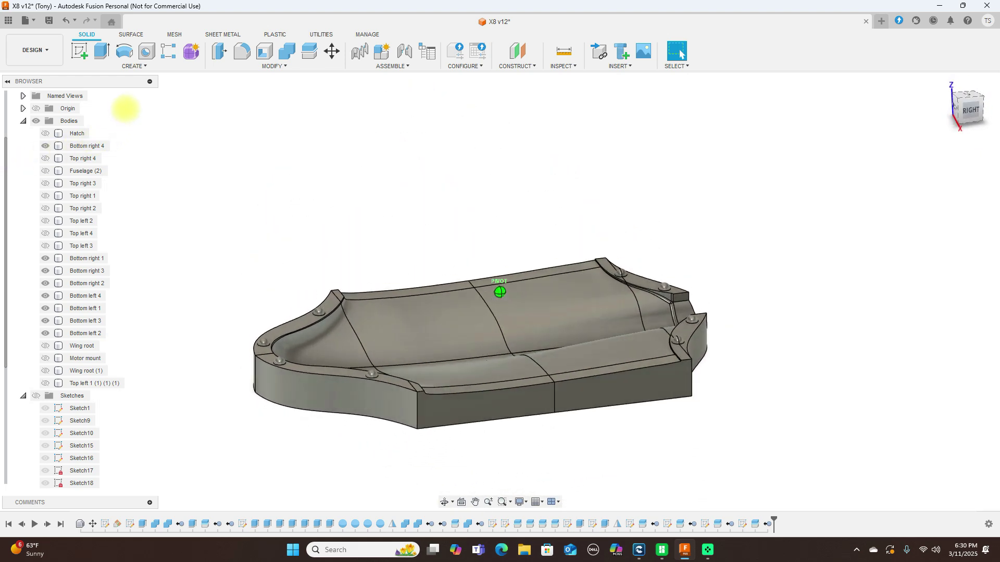
mouse_move(130, 89)
middle_mouse_down("shift")
mouse_move(89, 81)
mouse_move(40, 123)
mouse_move(995, 135)
mouse_move(933, 134)
mouse_move(896, 116)
mouse_move(895, 102)
mouse_move(923, 94)
mouse_move(990, 120)
mouse_move(13, 127)
mouse_move(969, 98)
middle_mouse_up("shift")
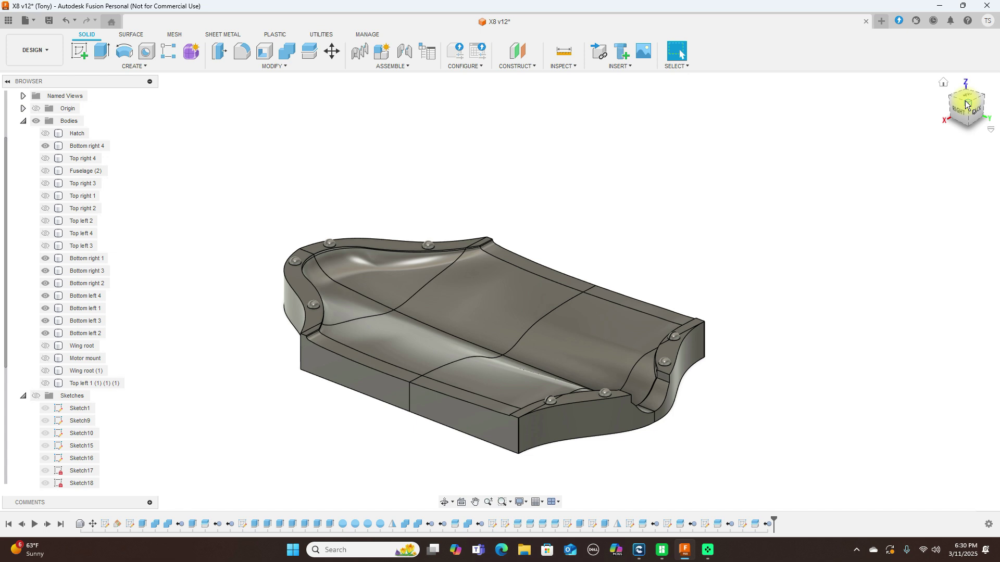
left_click(970, 108)
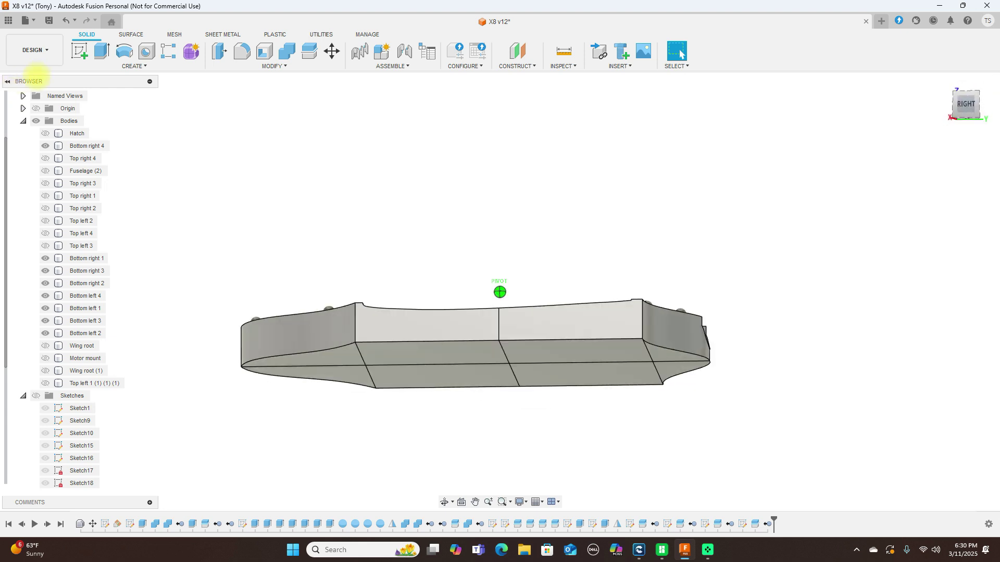
left_click(970, 107)
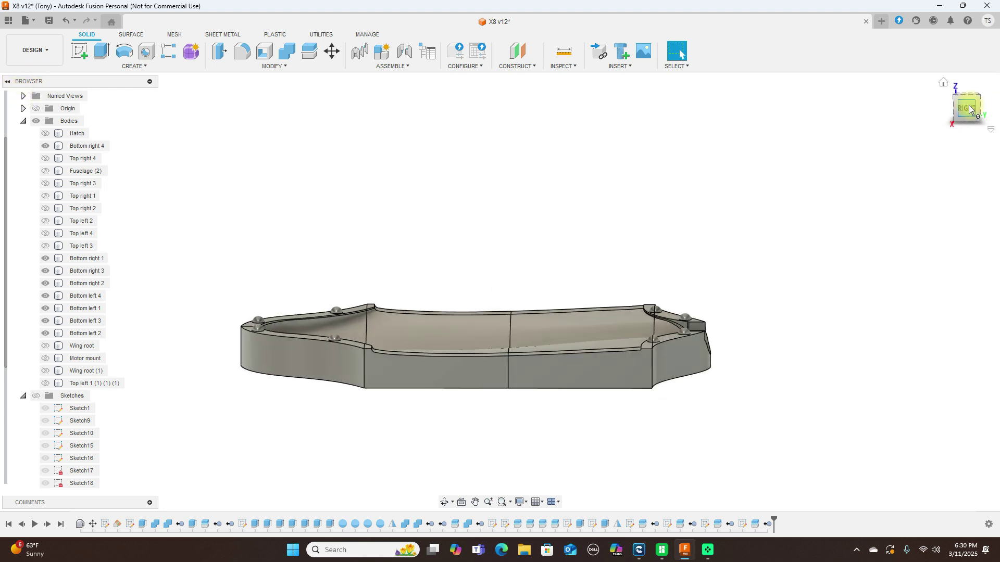
left_click(970, 107)
left_click_drag(972, 100, 976, 129)
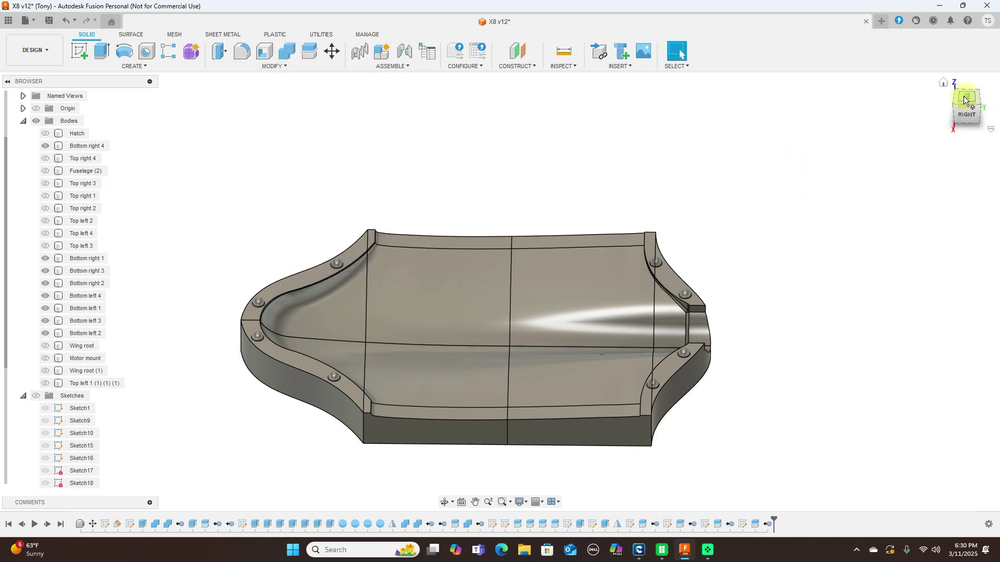
mouse_move(964, 110)
left_mouse_down()
mouse_move(842, 118)
mouse_move(821, 85)
mouse_move(799, 85)
mouse_move(806, 76)
mouse_move(915, 78)
mouse_move(962, 103)
mouse_move(957, 122)
mouse_move(898, 131)
left_mouse_up()
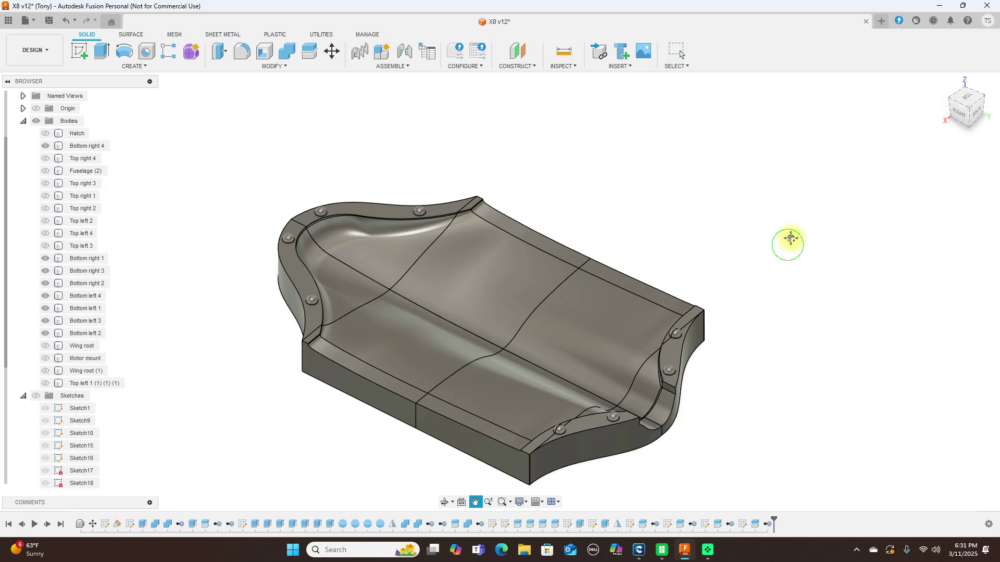
middle_click_drag(790, 245, 806, 219)
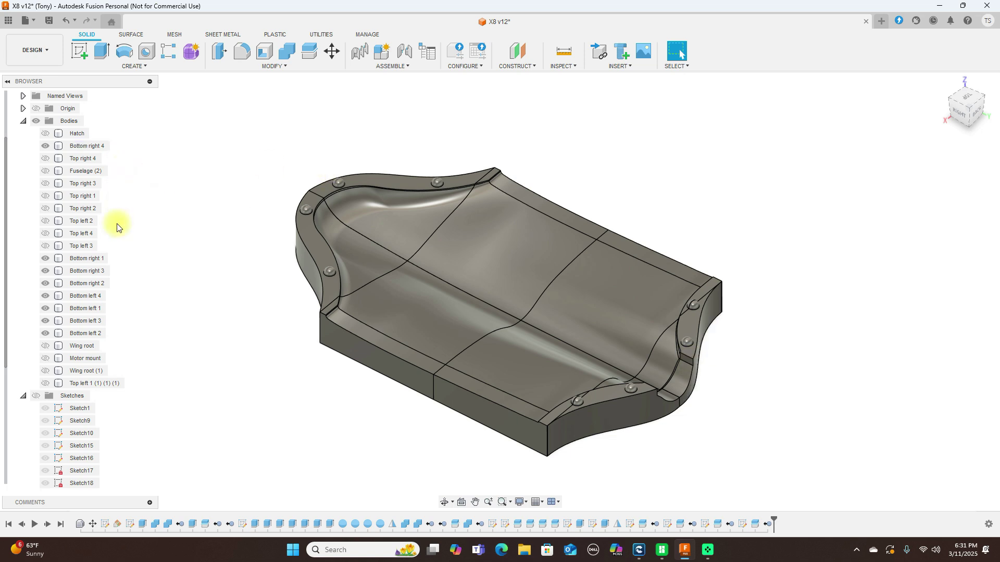
Step: Show the Hatch and Fuselage (2) bodies again
left_click(49, 138)
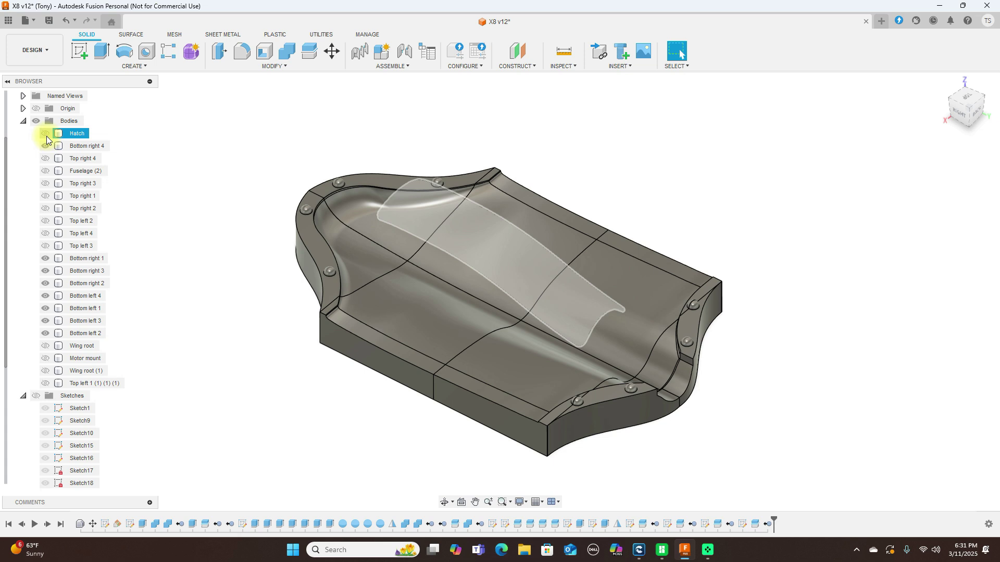
left_click(46, 135)
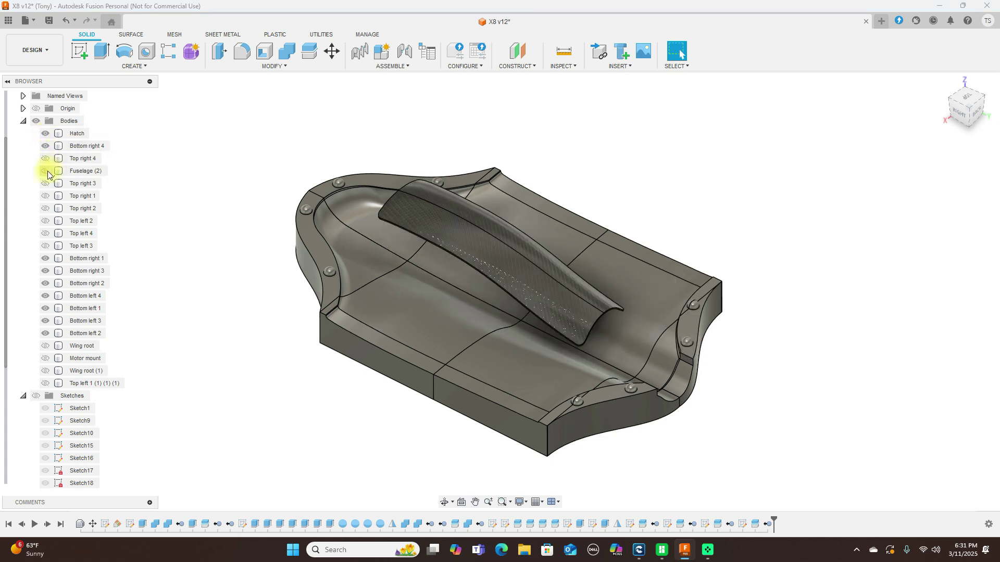
left_click(47, 171)
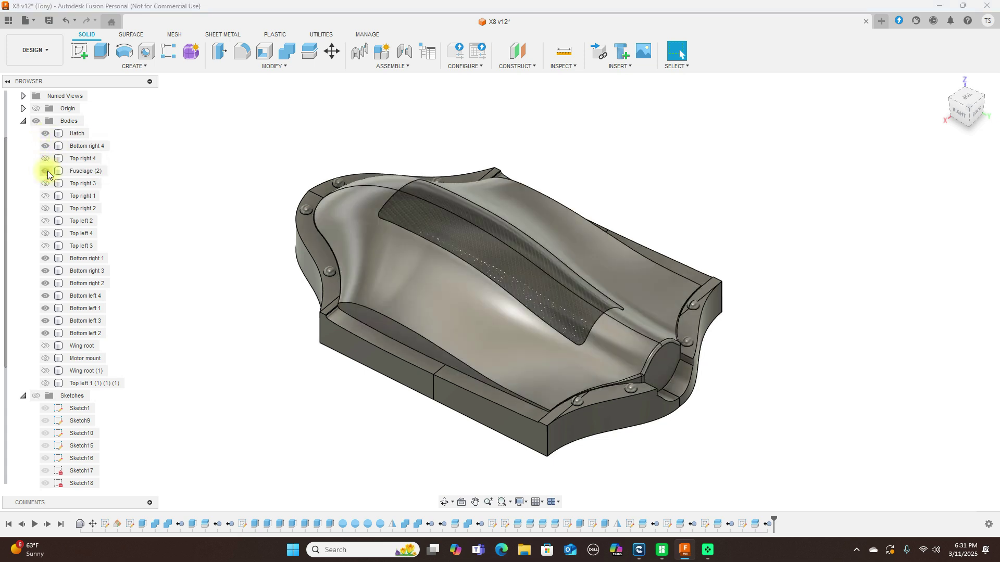
Step: Hide Bottom right 1, 3, 2, 4 and Bottom left 4, 1, 3, 2, then view the fuselage from the right
left_click(45, 259)
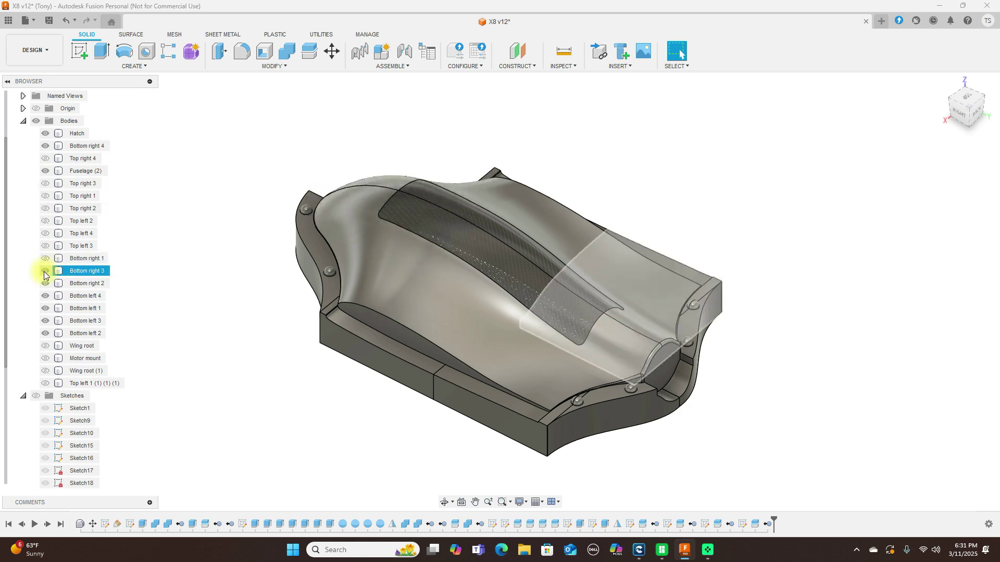
left_click(45, 270)
left_click(45, 283)
left_click(46, 296)
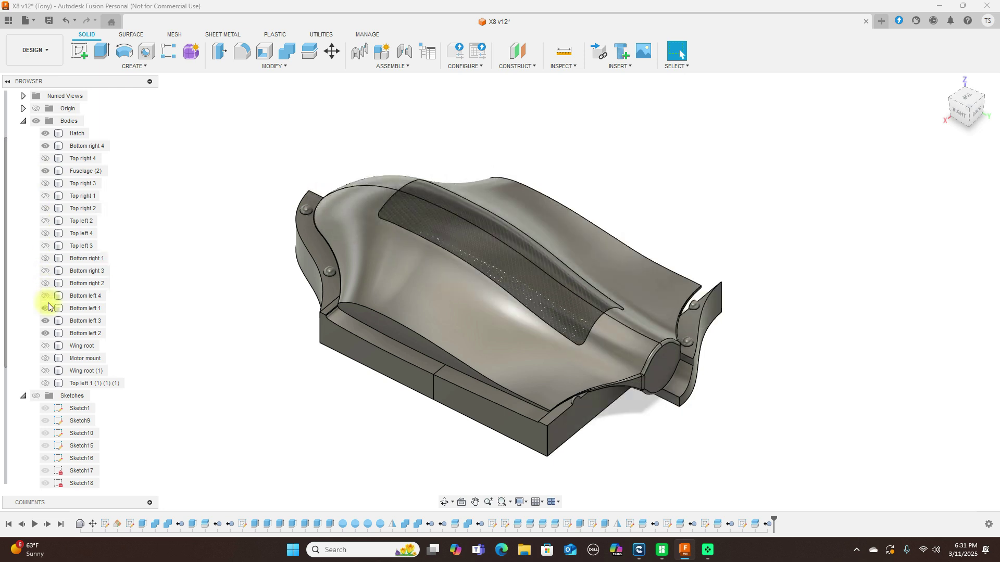
left_click(46, 309)
left_click(45, 321)
left_click(45, 333)
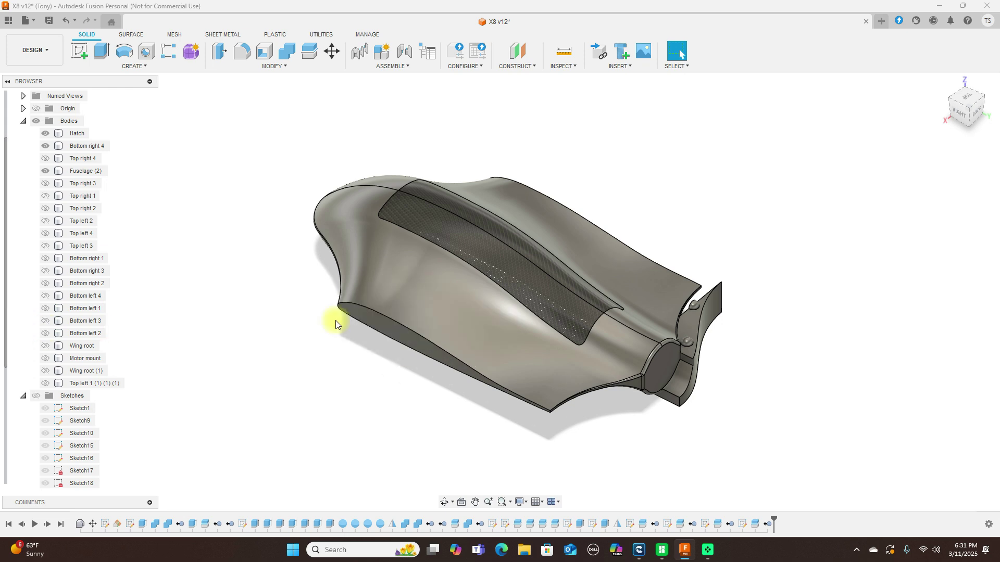
left_click(696, 335)
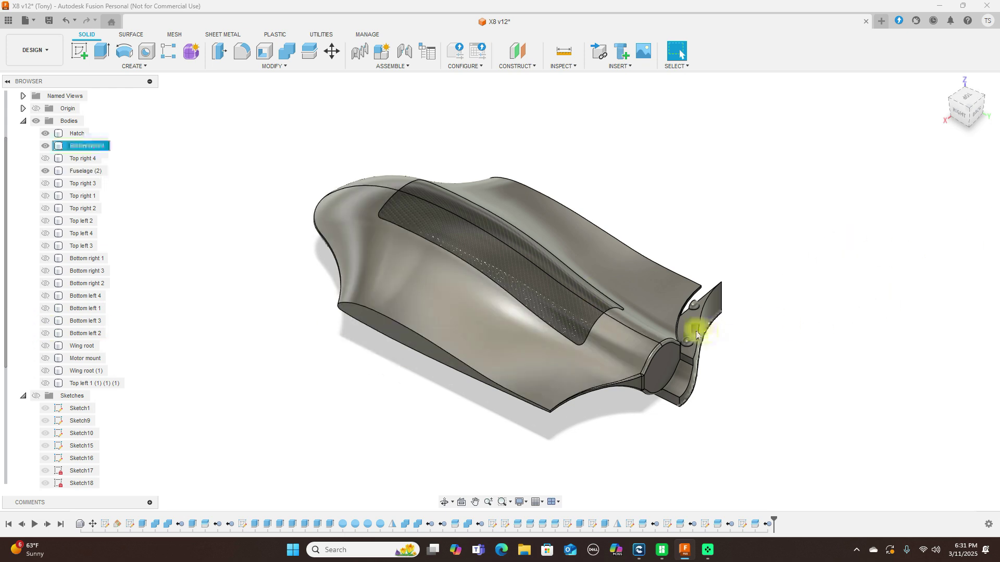
left_click(45, 146)
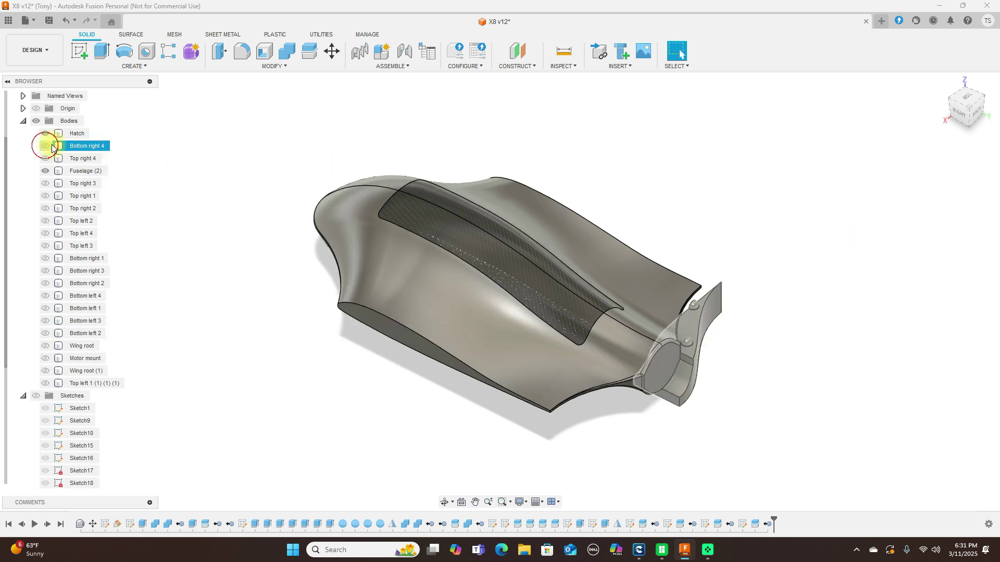
left_click(969, 113)
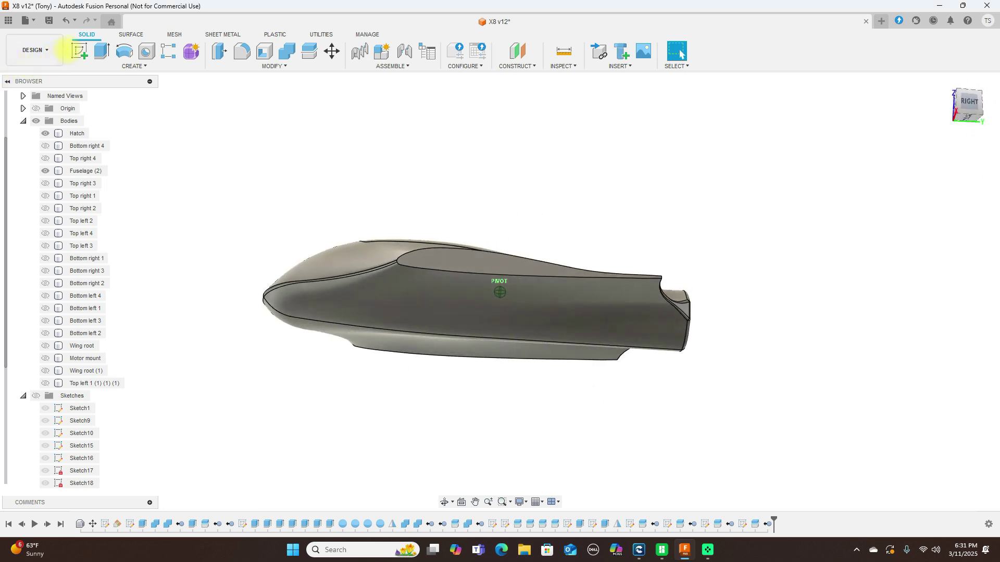
middle_click_drag(62, 50, 48, 100, "shift")
left_click(968, 112)
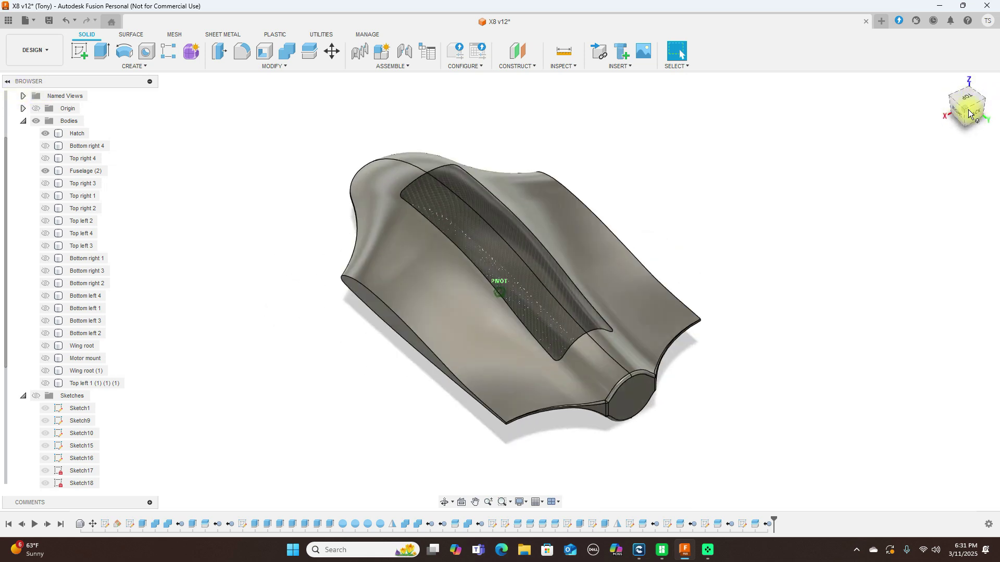
left_click(979, 115)
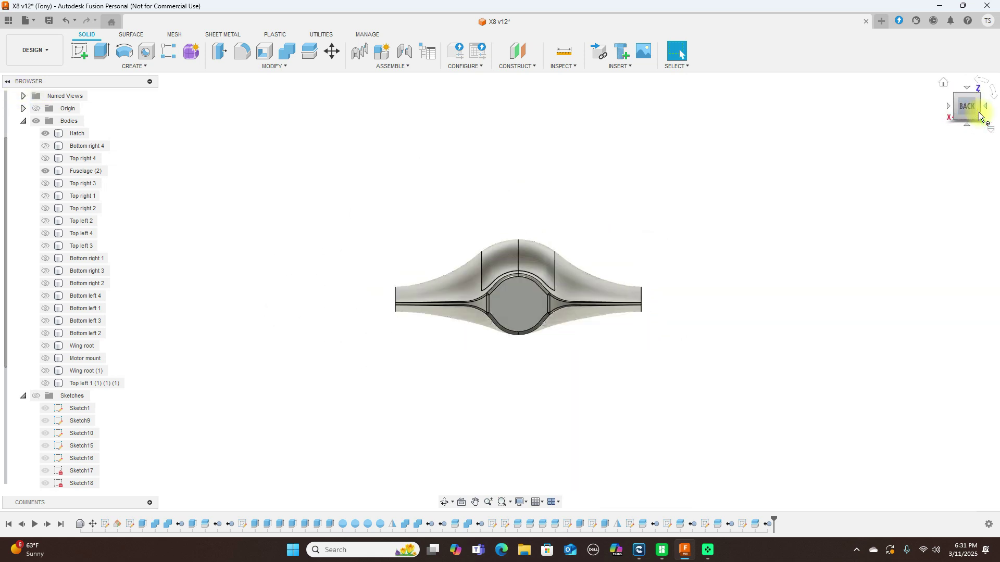
left_click(948, 107)
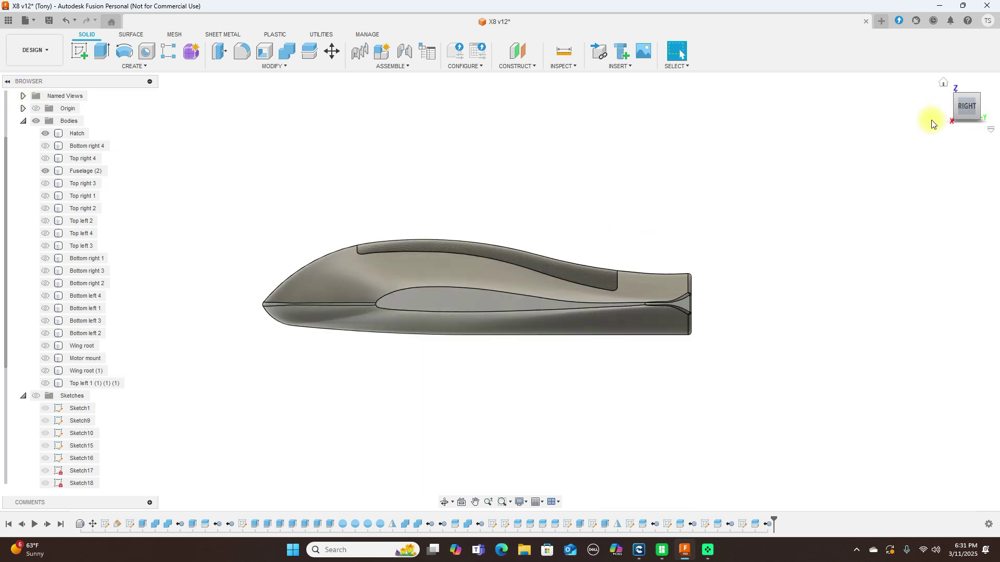
left_click(968, 96)
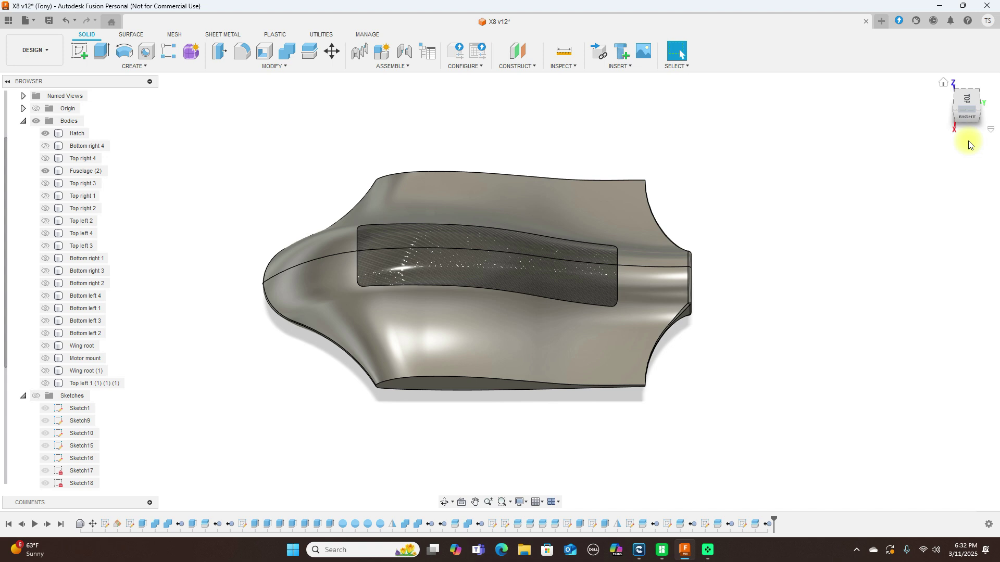
left_click_drag(972, 112, 971, 95)
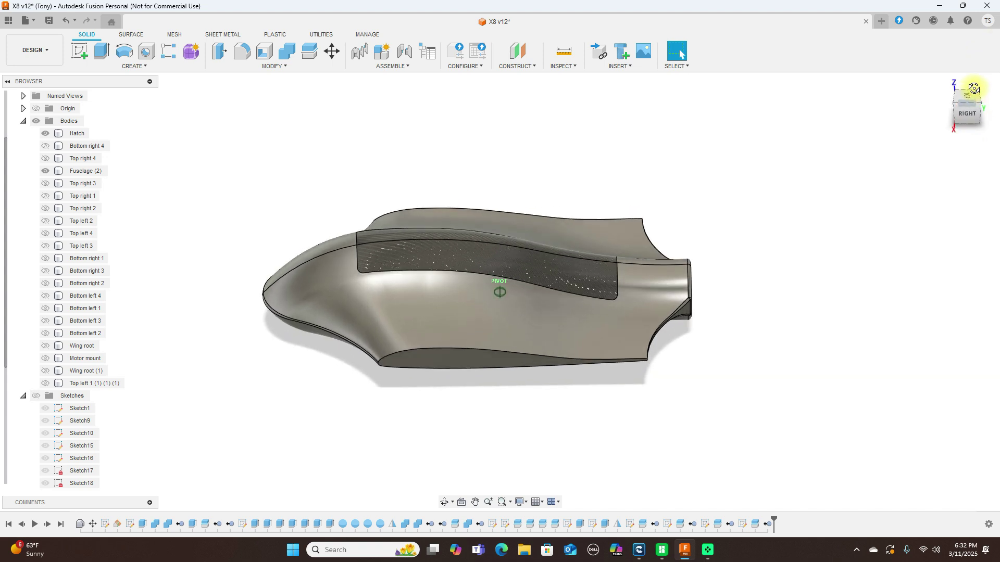
left_click(543, 264)
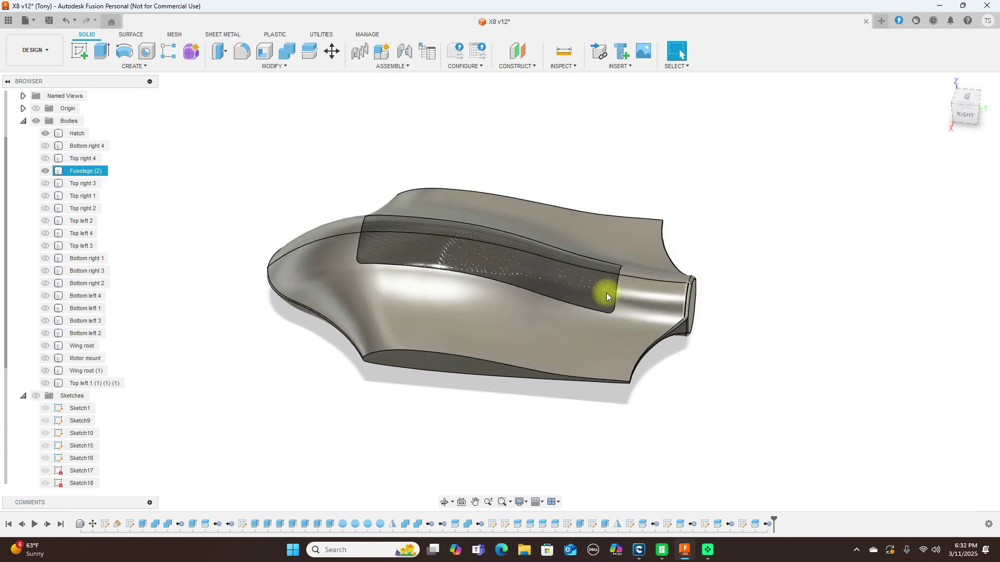
key("Escape")
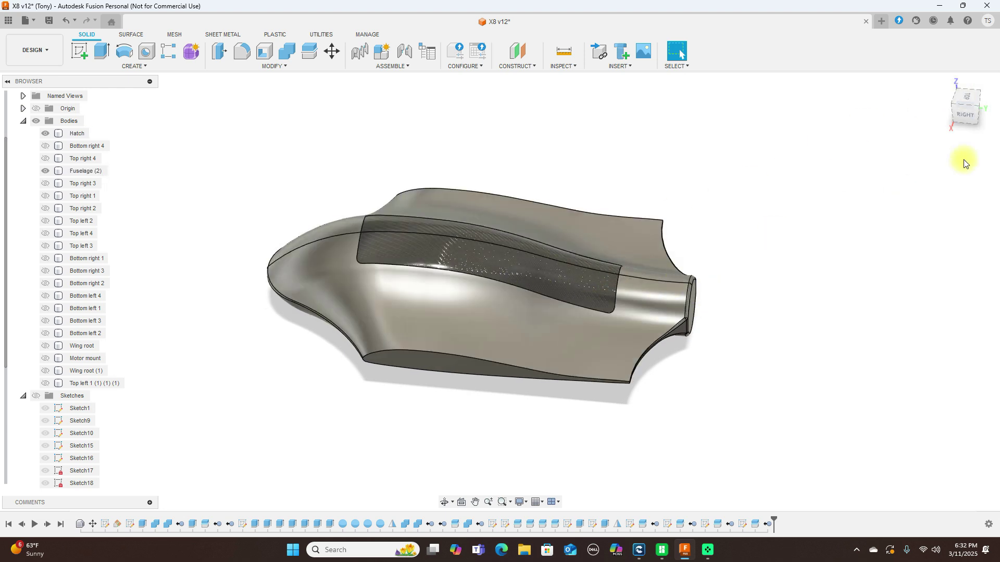
left_click(965, 117)
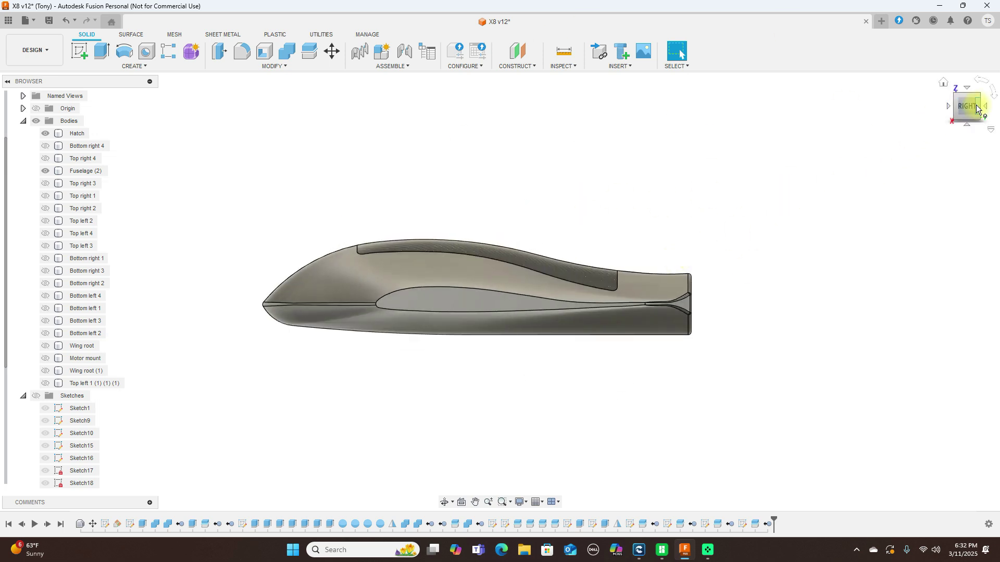
mouse_move(976, 108)
left_mouse_down()
mouse_move(875, 134)
mouse_move(874, 107)
mouse_move(797, 116)
mouse_move(814, 94)
mouse_move(816, 113)
mouse_move(870, 114)
mouse_move(24, 119)
mouse_move(96, 111)
left_mouse_up()
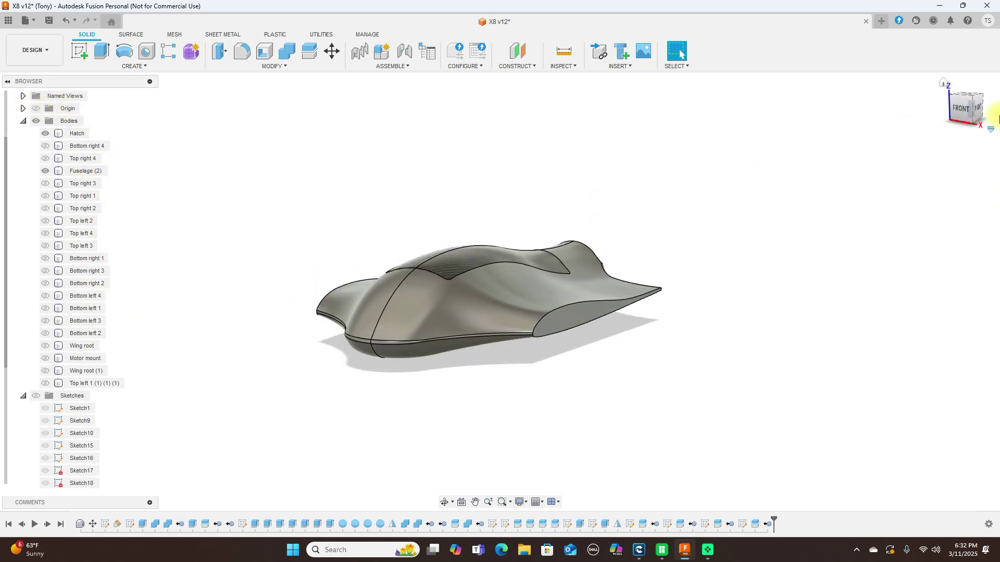
left_click(962, 110)
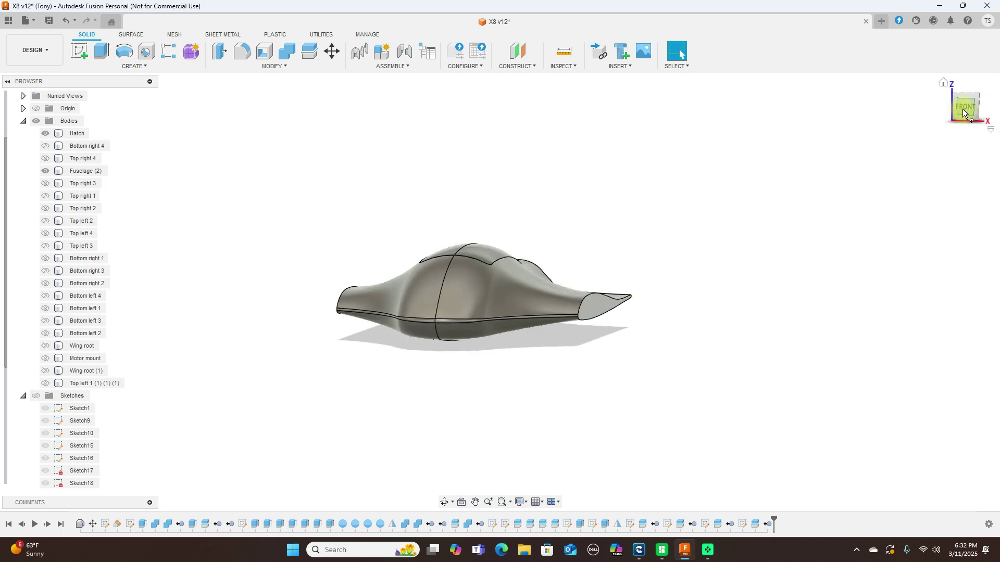
left_click(987, 108)
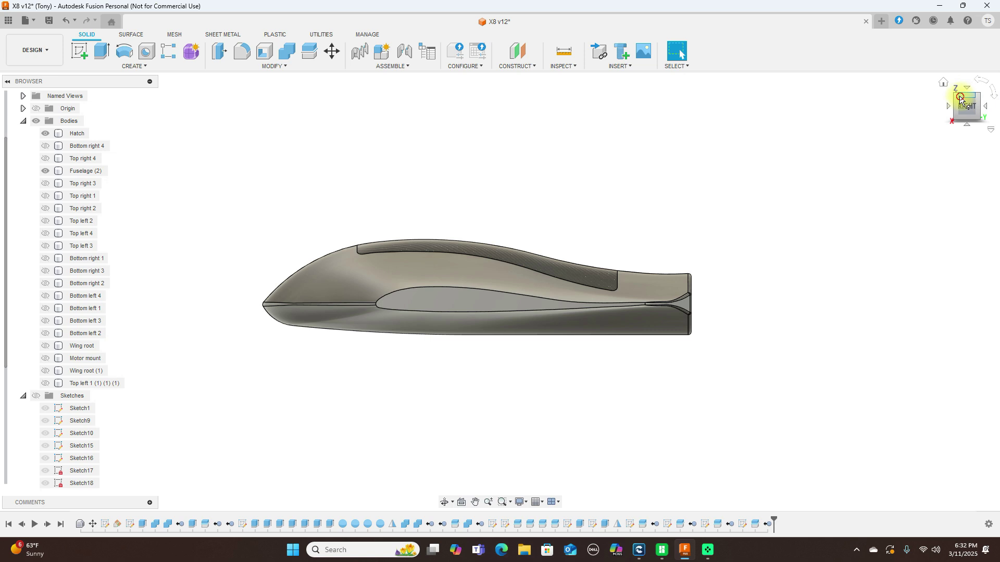
mouse_move(961, 99)
left_mouse_down()
mouse_move(964, 107)
mouse_move(5, 149)
mouse_move(27, 157)
mouse_move(67, 145)
mouse_move(89, 60)
mouse_move(884, 89)
mouse_move(864, 99)
mouse_move(859, 138)
mouse_move(976, 107)
mouse_move(24, 110)
mouse_move(961, 104)
left_mouse_up()
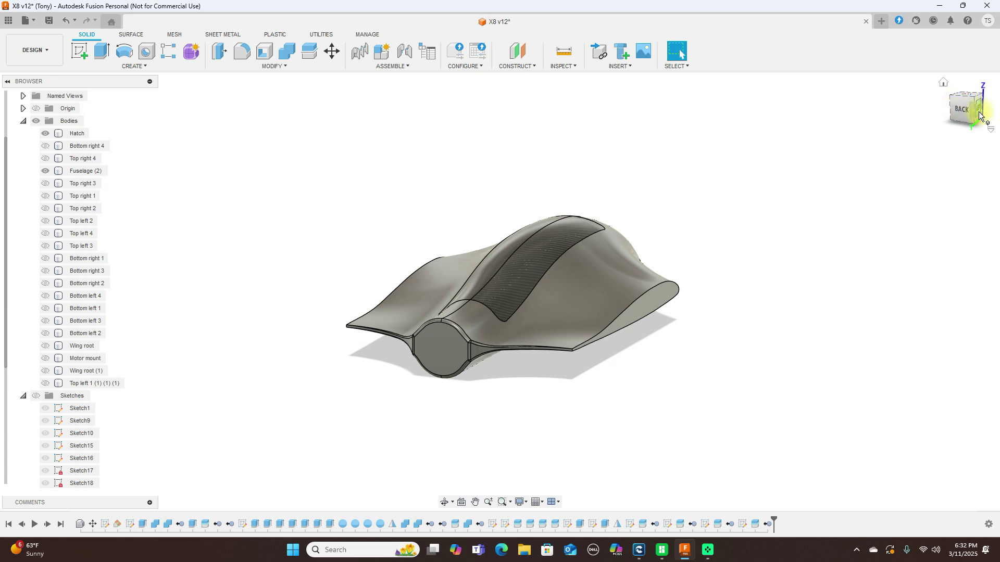
mouse_move(974, 116)
left_mouse_down()
mouse_move(968, 107)
mouse_move(822, 103)
mouse_move(974, 116)
left_mouse_up()
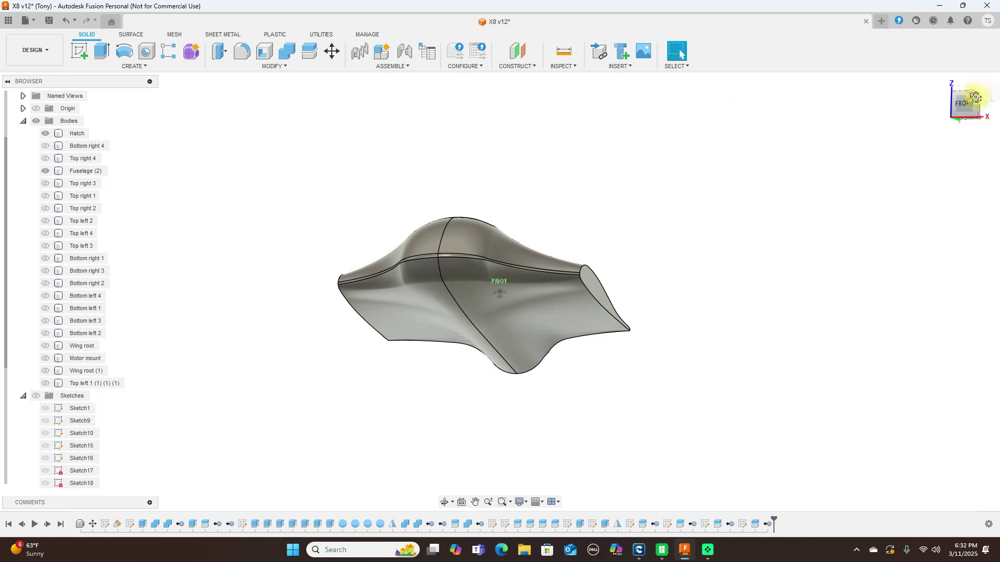
mouse_move(967, 111)
left_mouse_down()
mouse_move(850, 98)
mouse_move(992, 74)
mouse_move(969, 104)
mouse_move(953, 107)
mouse_move(701, 105)
mouse_move(913, 105)
left_mouse_up()
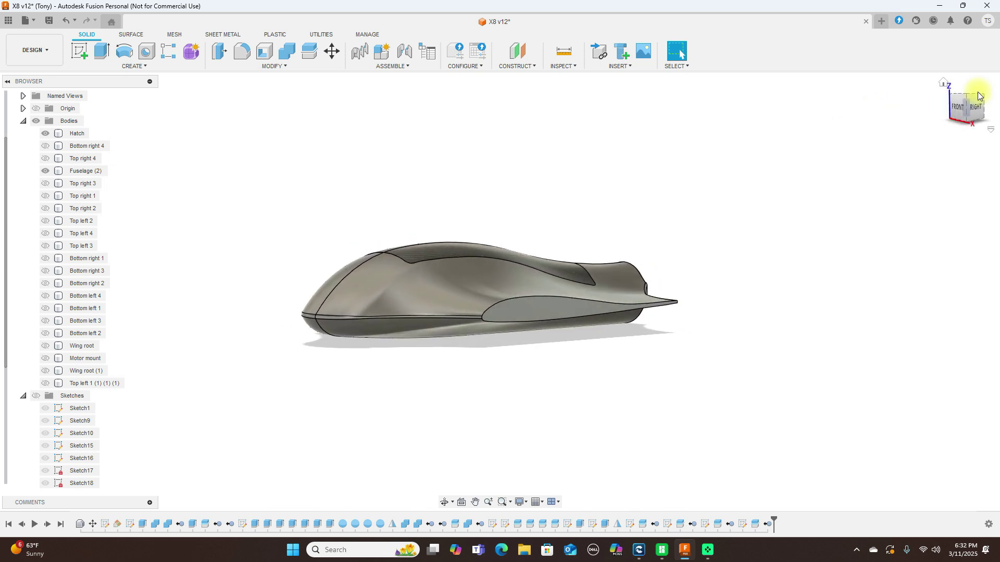